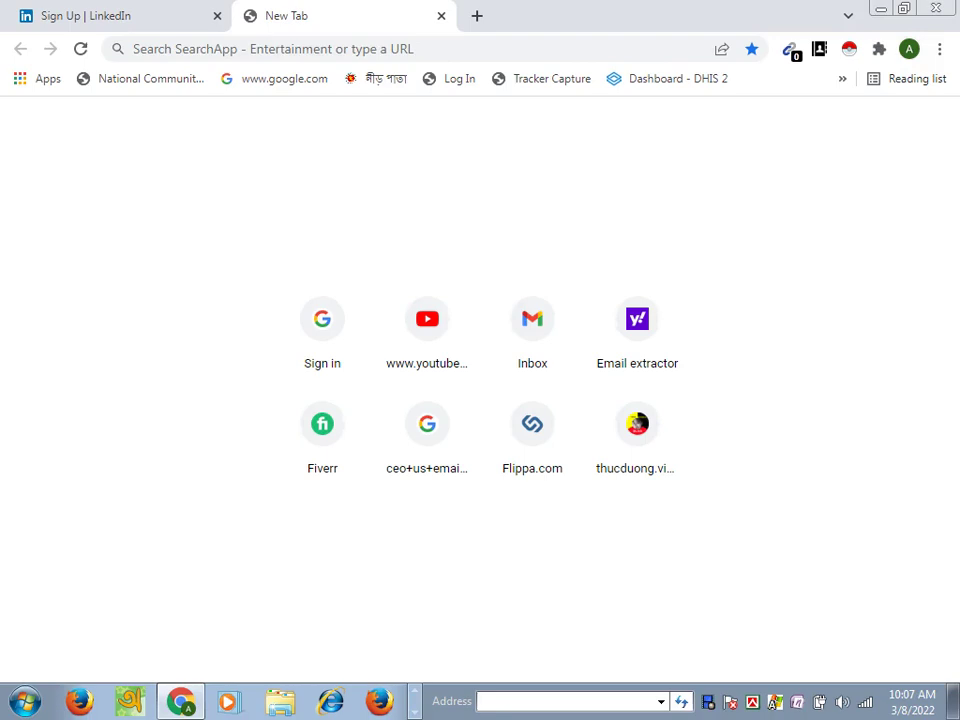
# Step: Go to the Gmail site from the address bar
pyautogui.hotkey('ctrl', 'l')
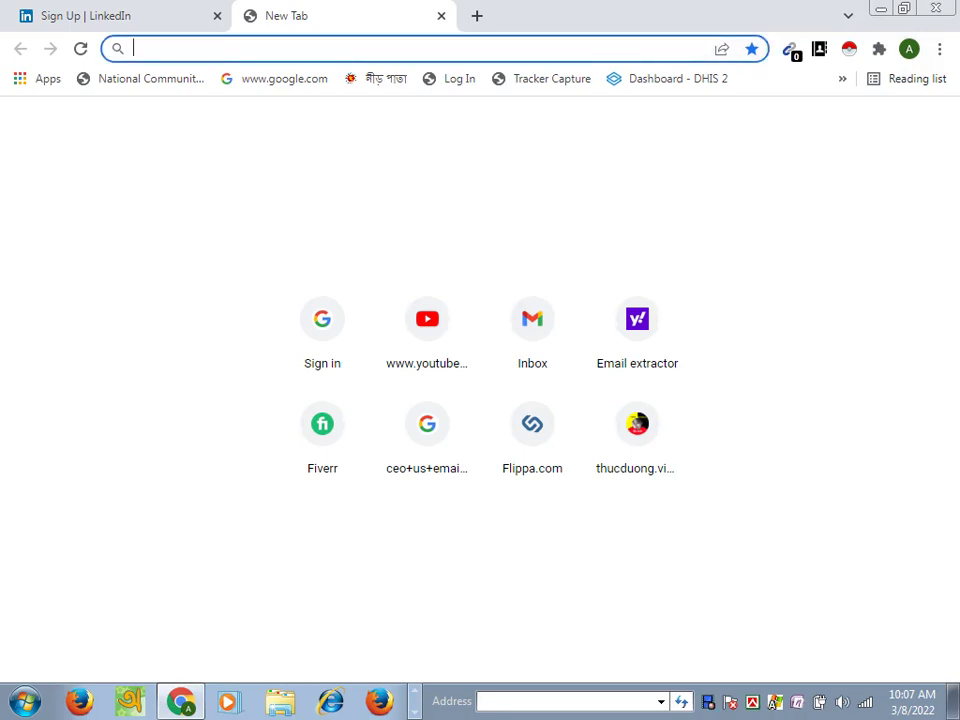
pyautogui.write('gmail.com')
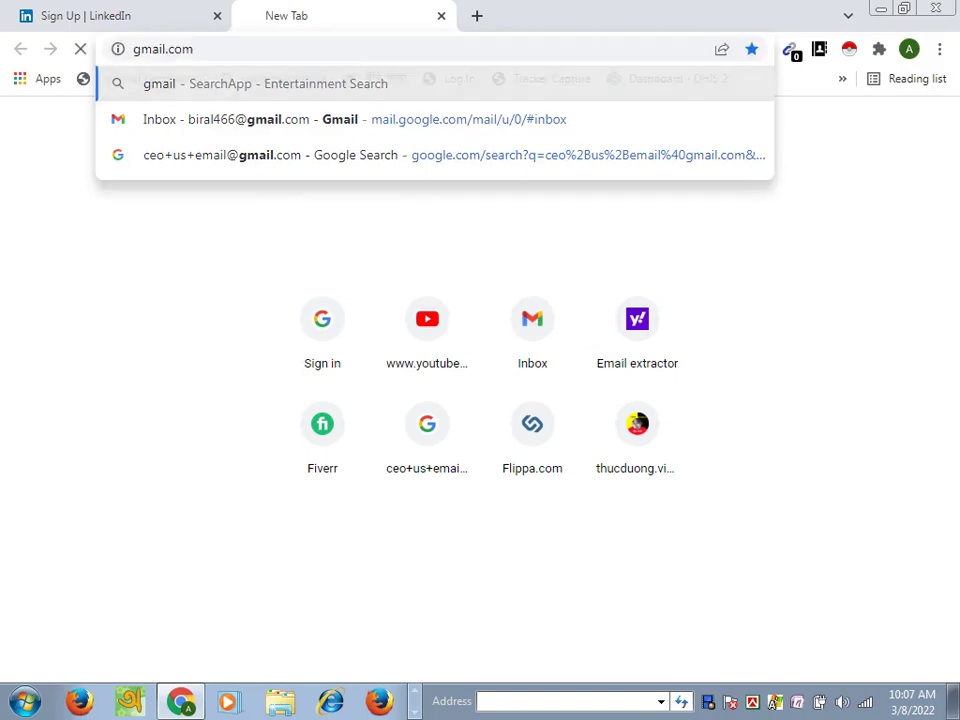
pyautogui.press('Return')
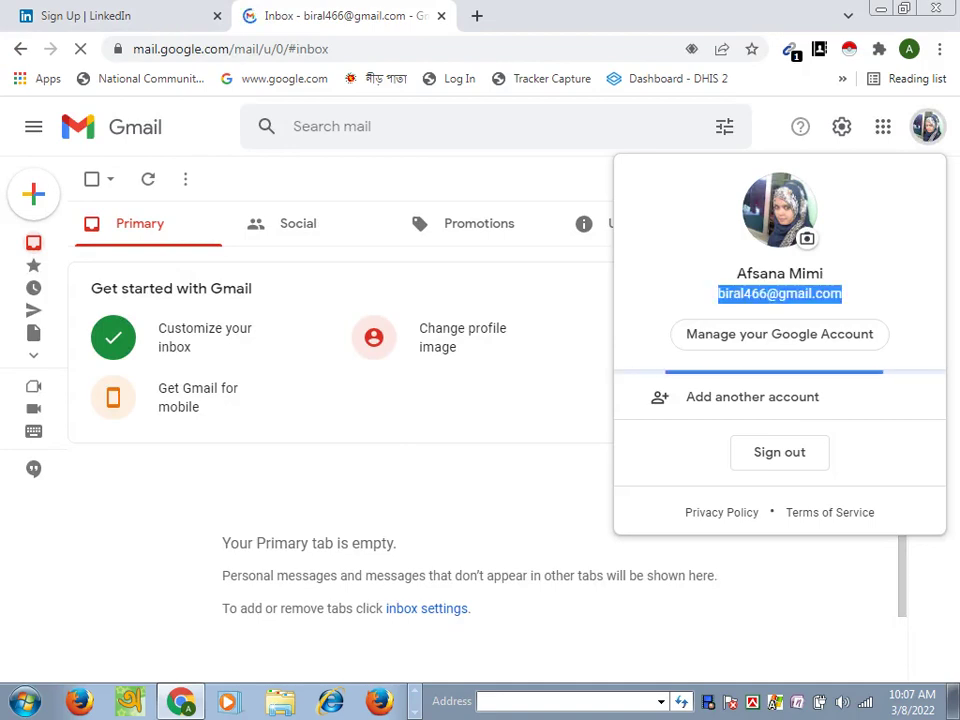
# Step: Copy the Gmail account address and paste it into LinkedIn's sign-up Email field
pyautogui.rightClick(780, 293)
pyautogui.click(600, 305)
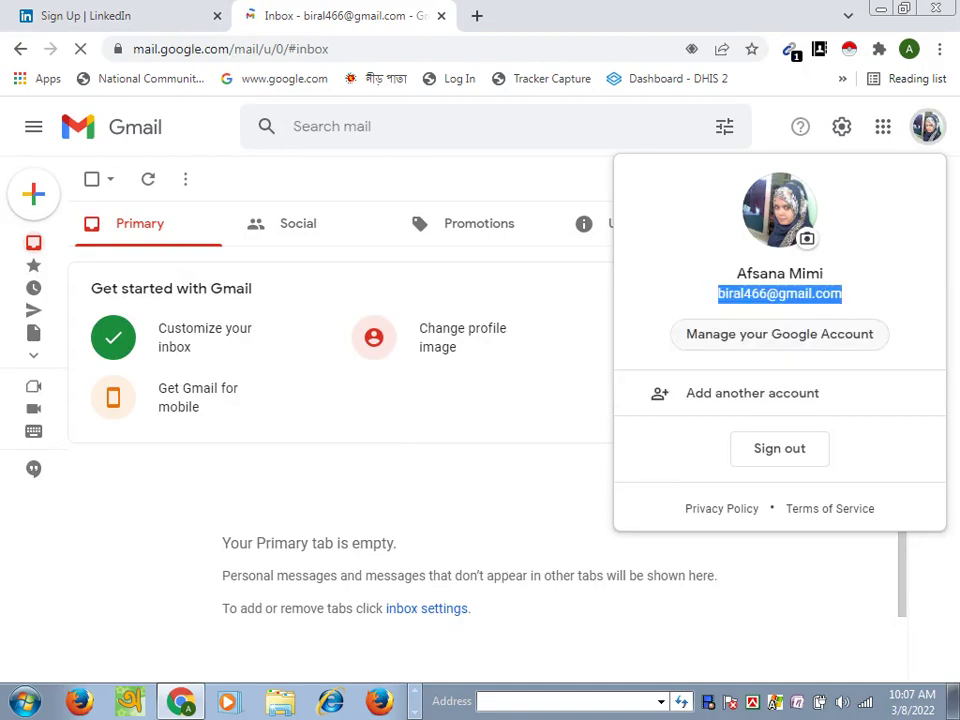
pyautogui.click(85, 15)
pyautogui.click(264, 271)
pyautogui.rightClick(264, 272)
pyautogui.click(311, 389)
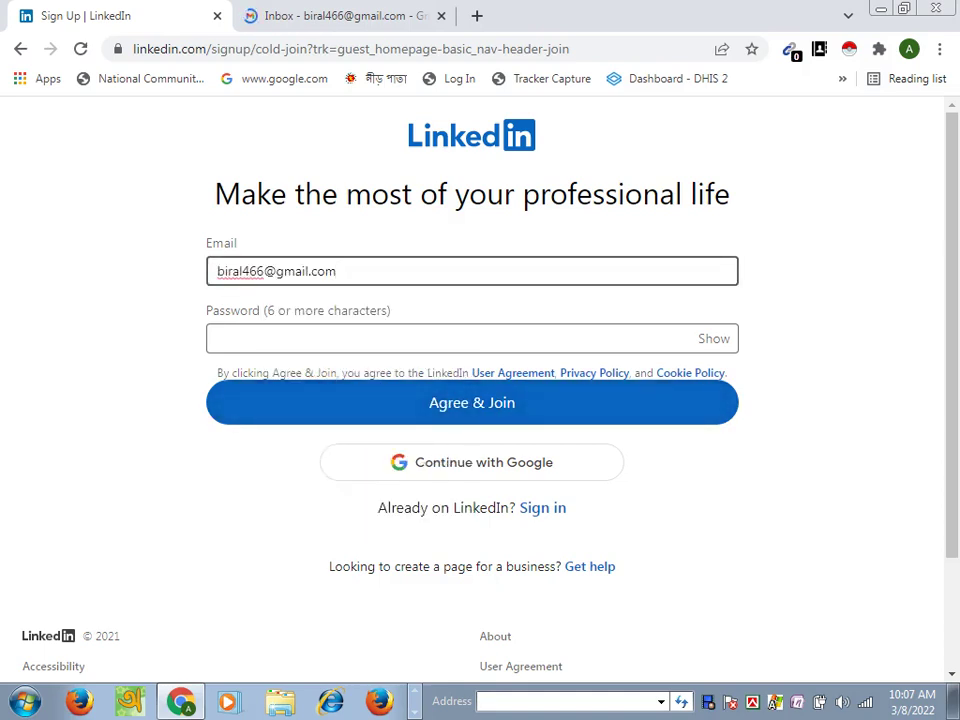
# Step: Enter the new account password and accept Agree & Join
pyautogui.click(300, 338)
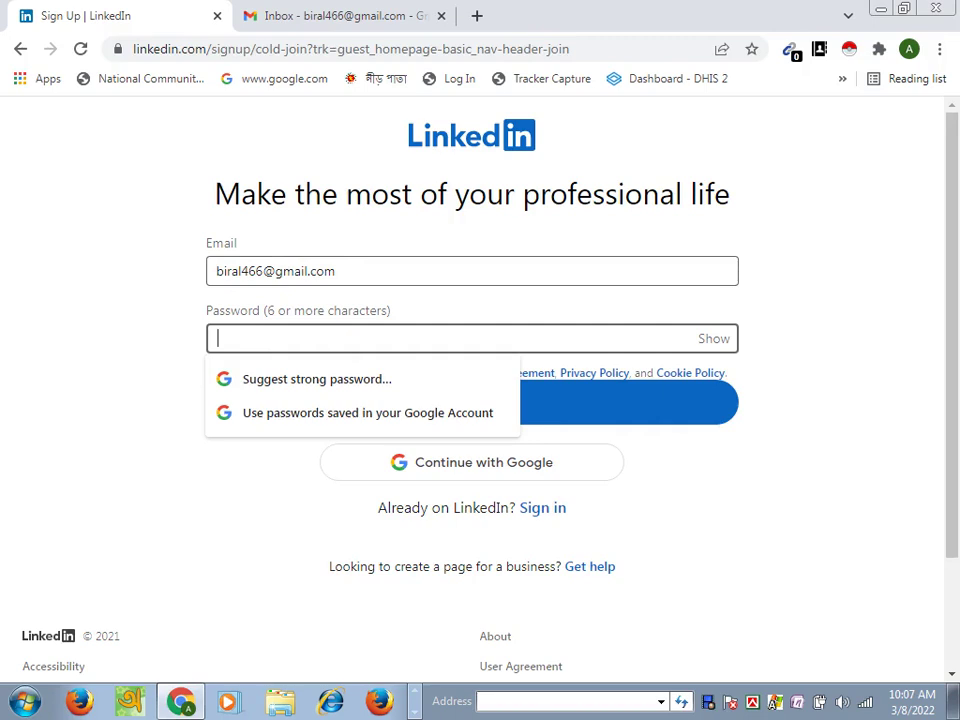
pyautogui.write('••••••••')
pyautogui.press('Escape')
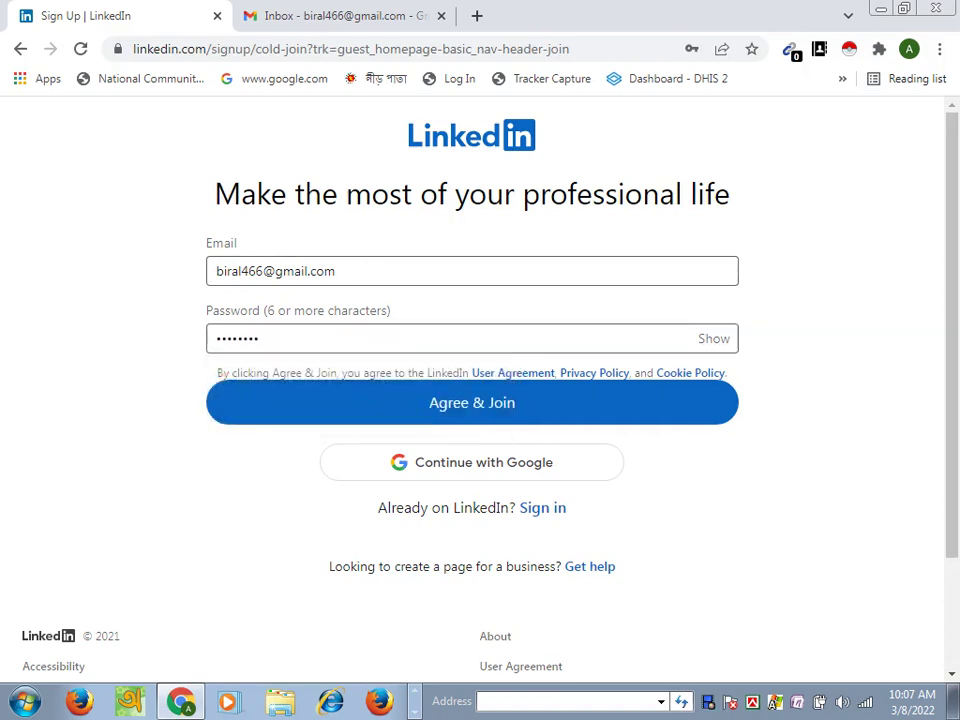
pyautogui.press('Return')
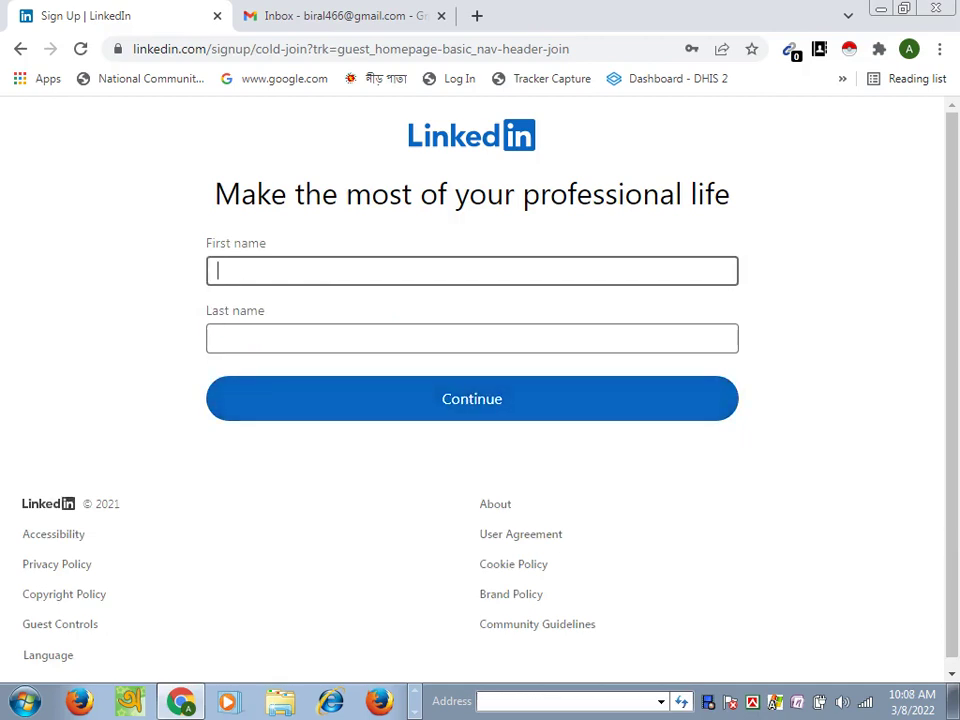
# Step: Fill in the user's first name and last name in their fields and continue
pyautogui.hotkey('ctrl', 'a')
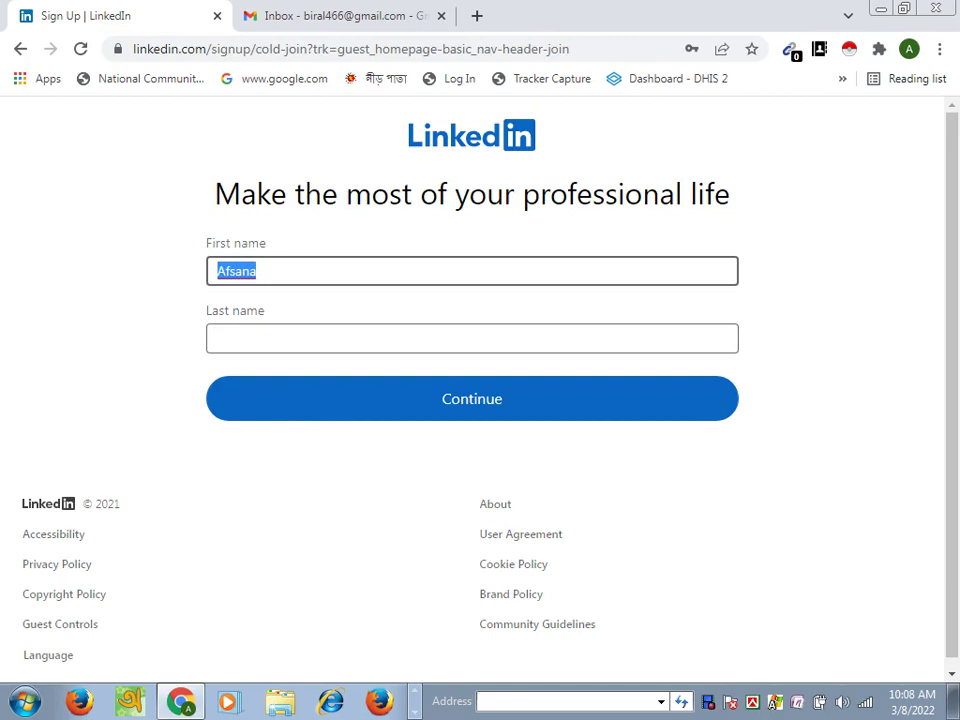
pyautogui.press('BackSpace')
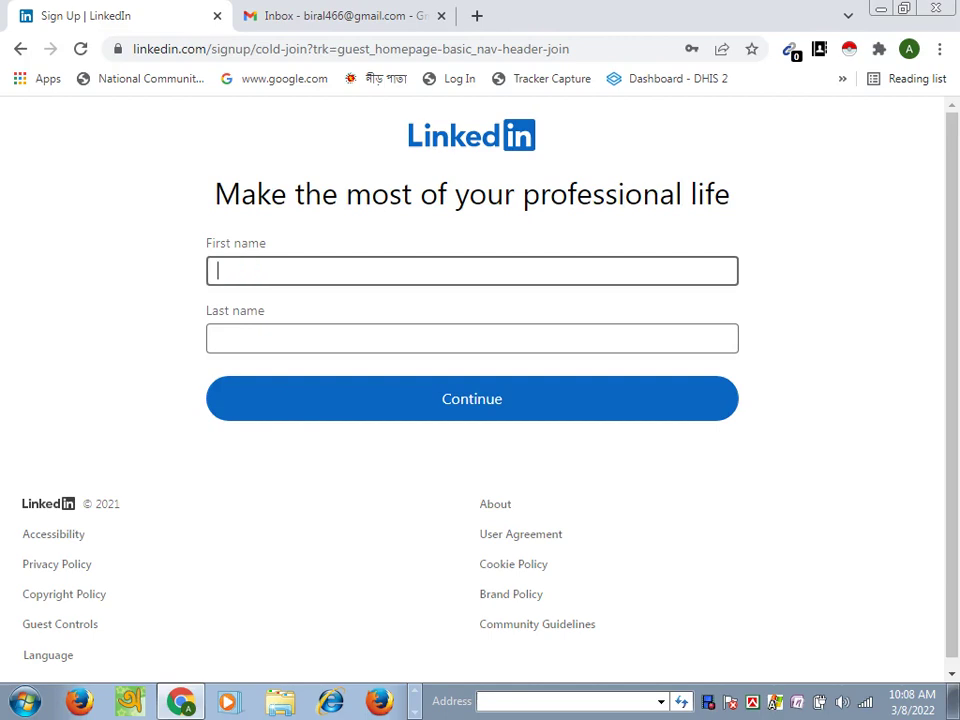
pyautogui.press('Tab')
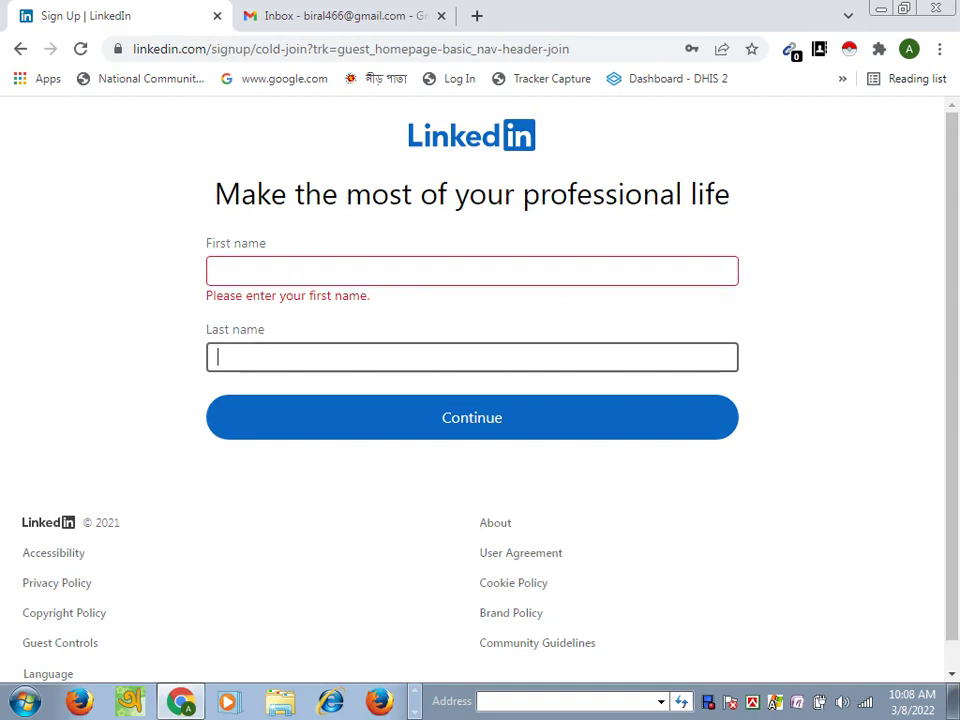
pyautogui.hotkey('ctrl', 'v')
pyautogui.click(217, 270)
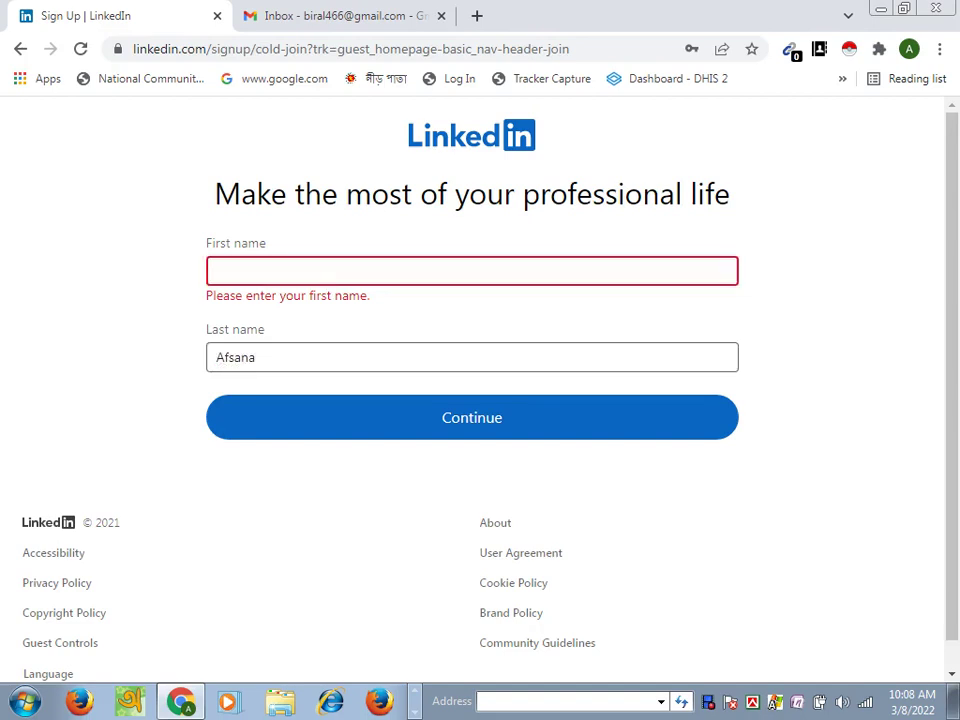
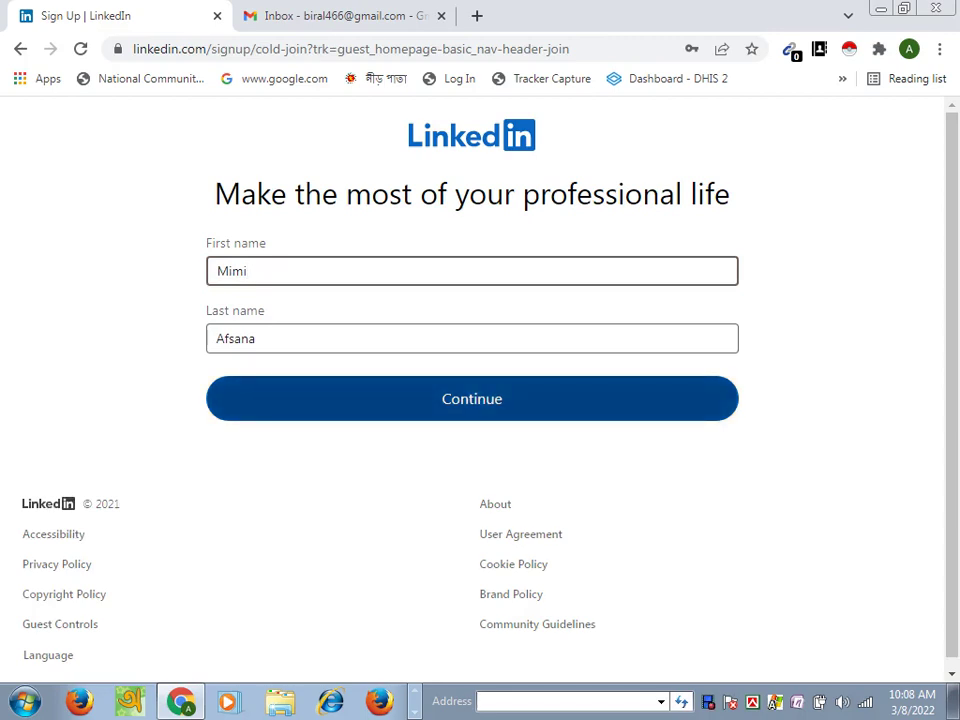
pyautogui.click(472, 398)
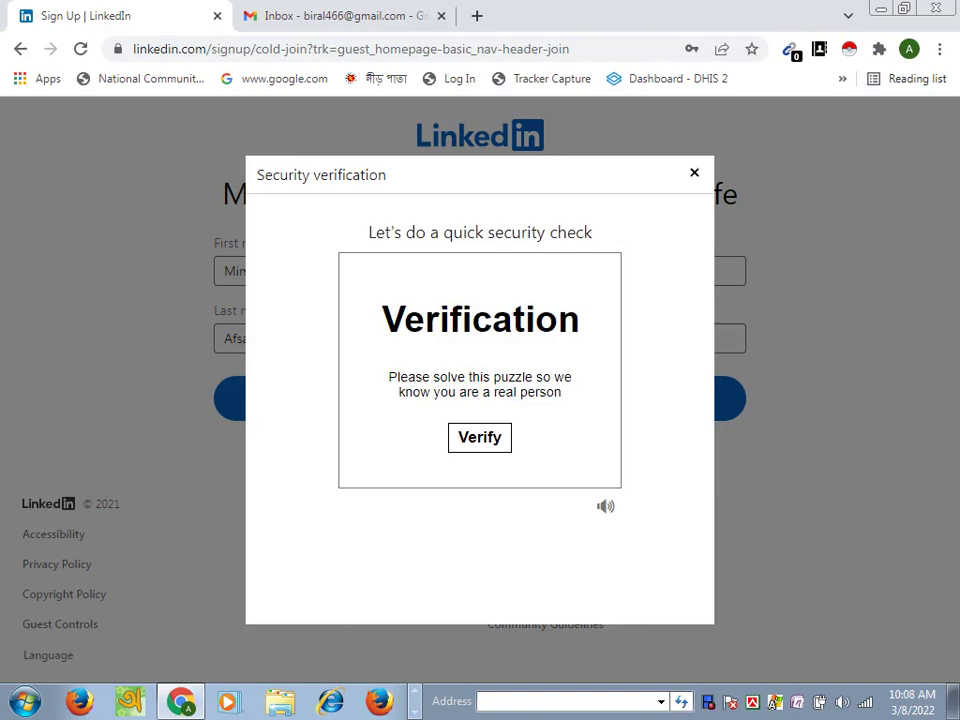
# Step: Start the security verification and pick the image that is the correct way up
pyautogui.press('Tab')
pyautogui.press('Return')
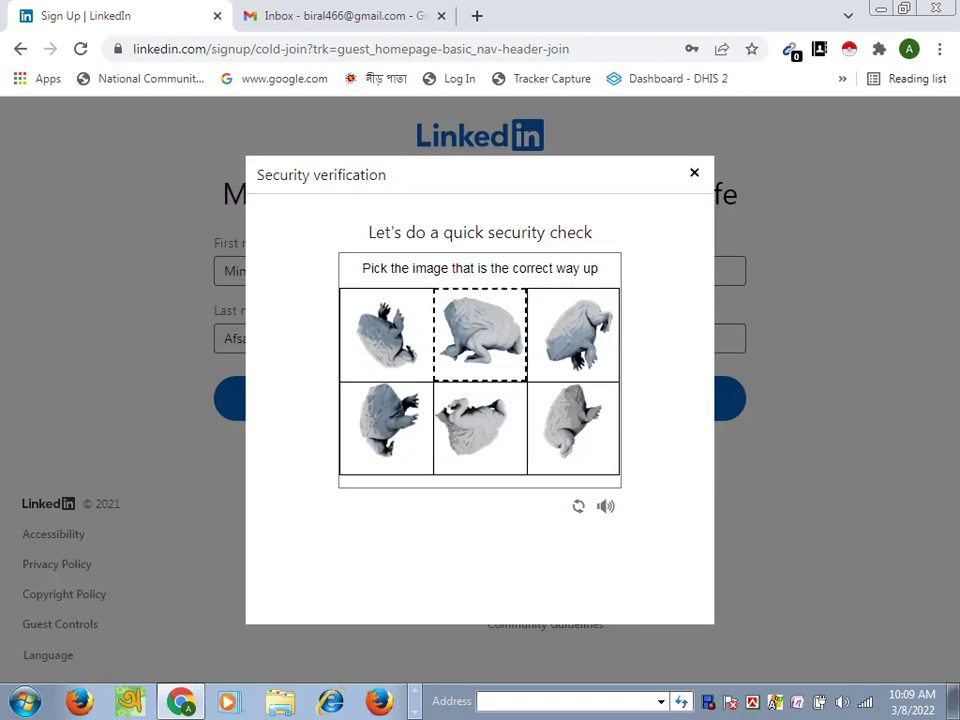
pyautogui.click(480, 335)
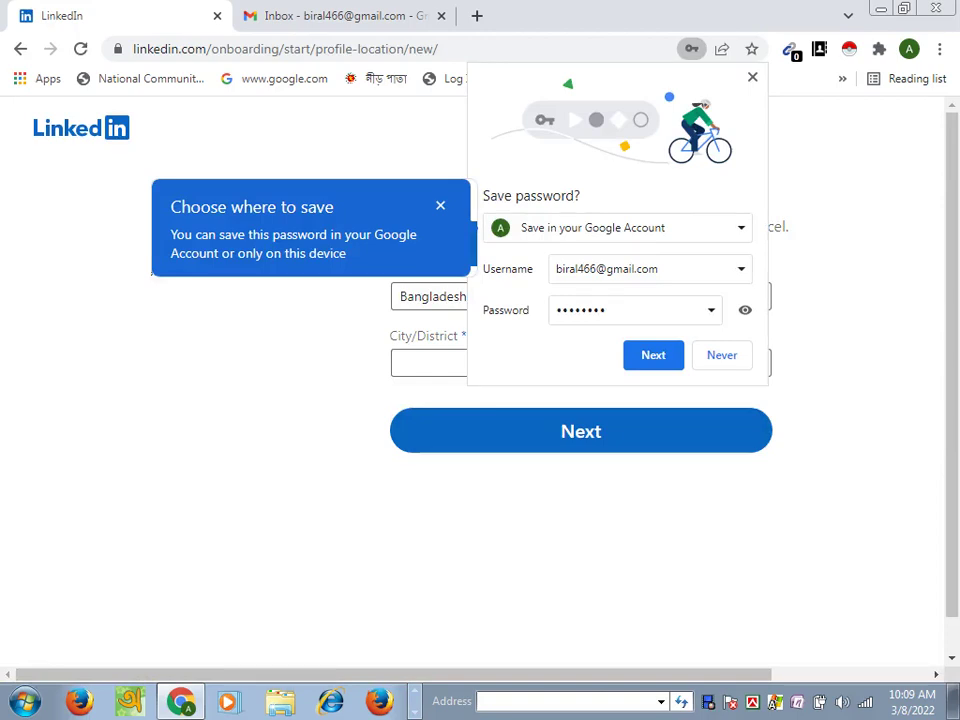
# Step: Save the password only on this device, declining Google Account storage, then reach City/District
pyautogui.press('Tab')
pyautogui.press('Return')
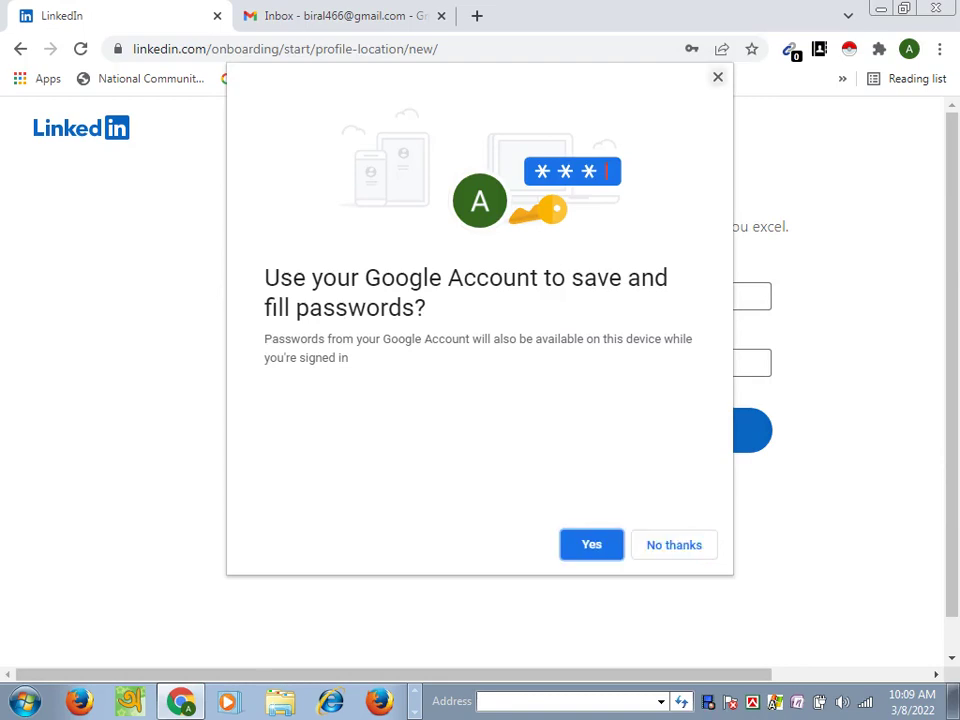
pyautogui.press('Escape')
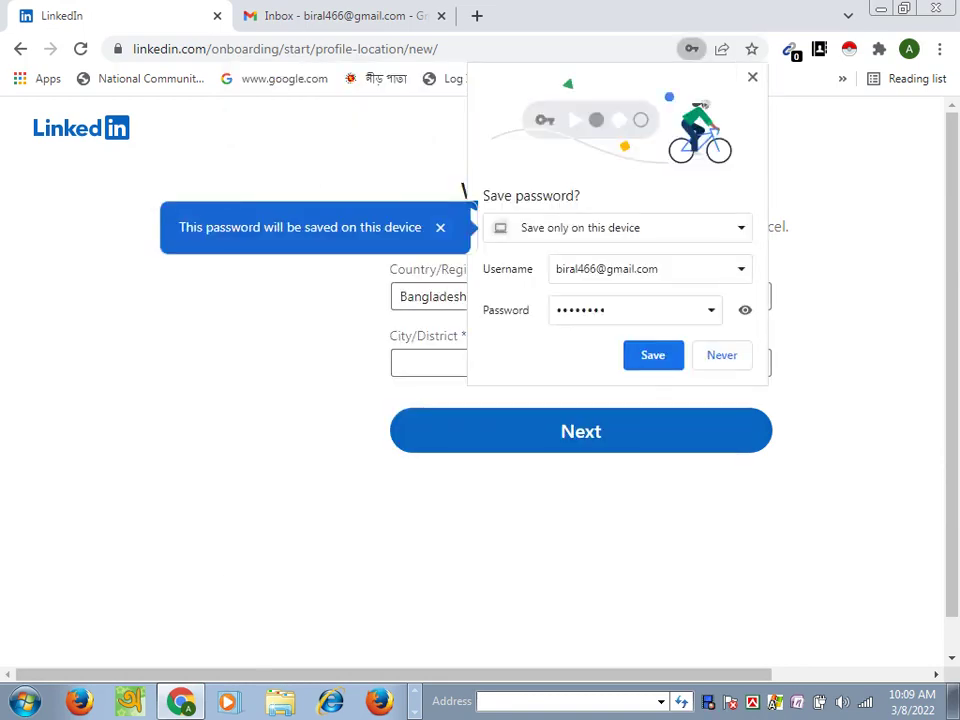
pyautogui.press('Tab')
pyautogui.press('Return')
pyautogui.press('Tab')
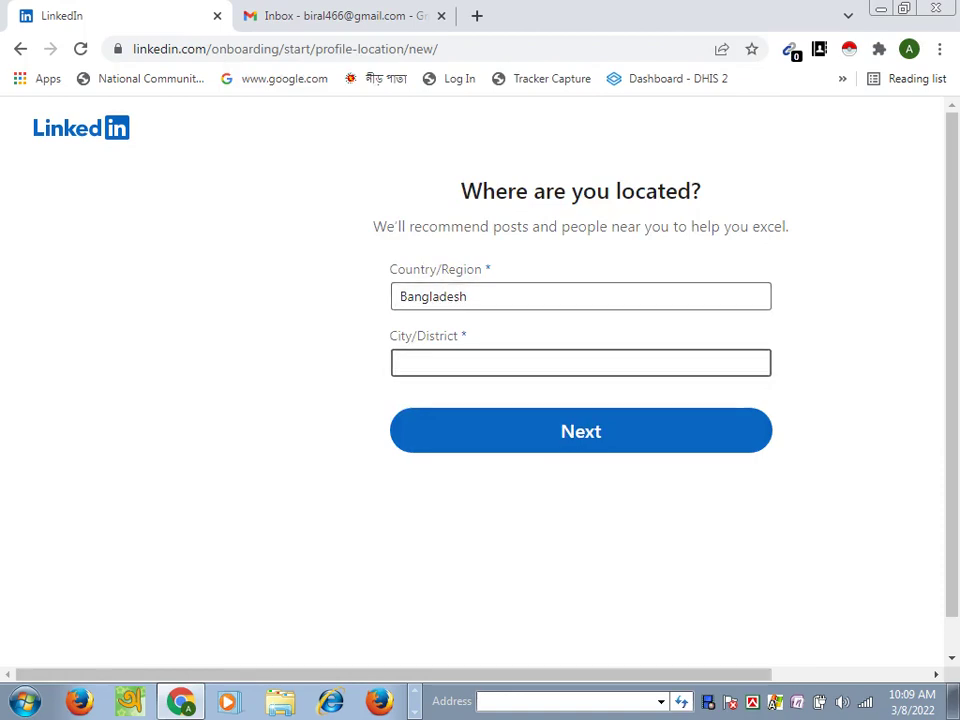
# Step: Choose Rangpur Division, Bangladesh as City/District and submit the location
pyautogui.write('Ra')
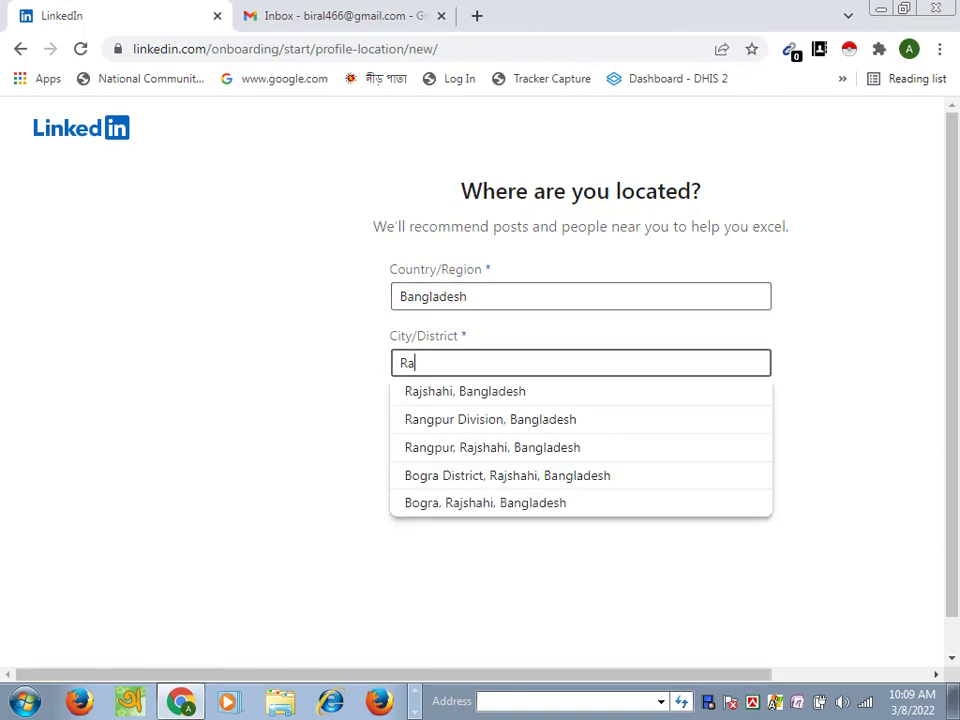
pyautogui.write('ng')
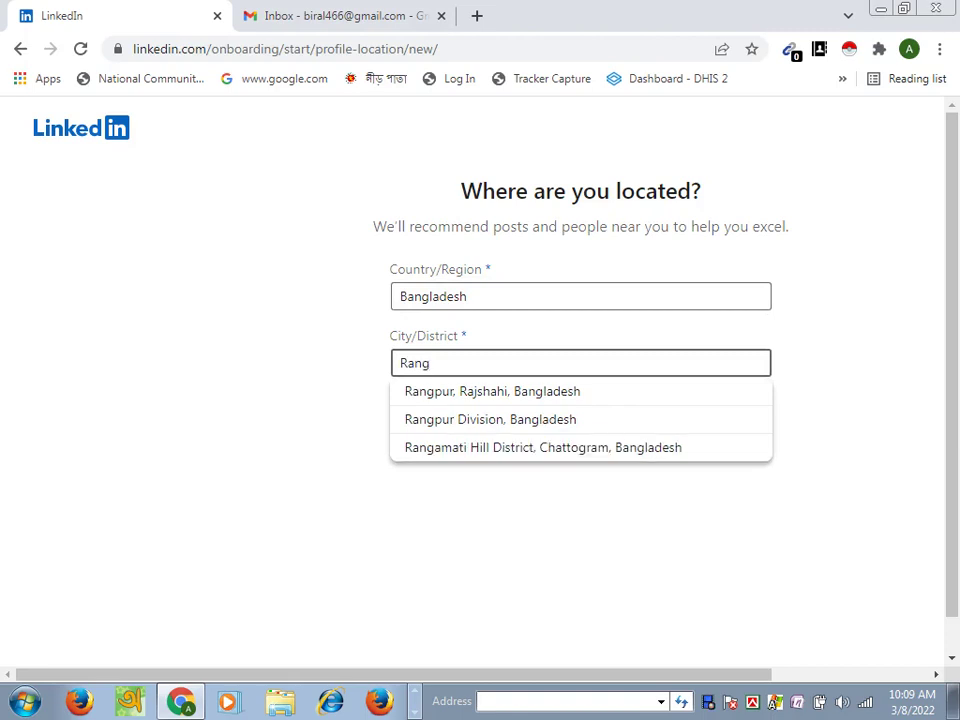
pyautogui.press('Down')
pyautogui.press('Down')
pyautogui.press('Return')
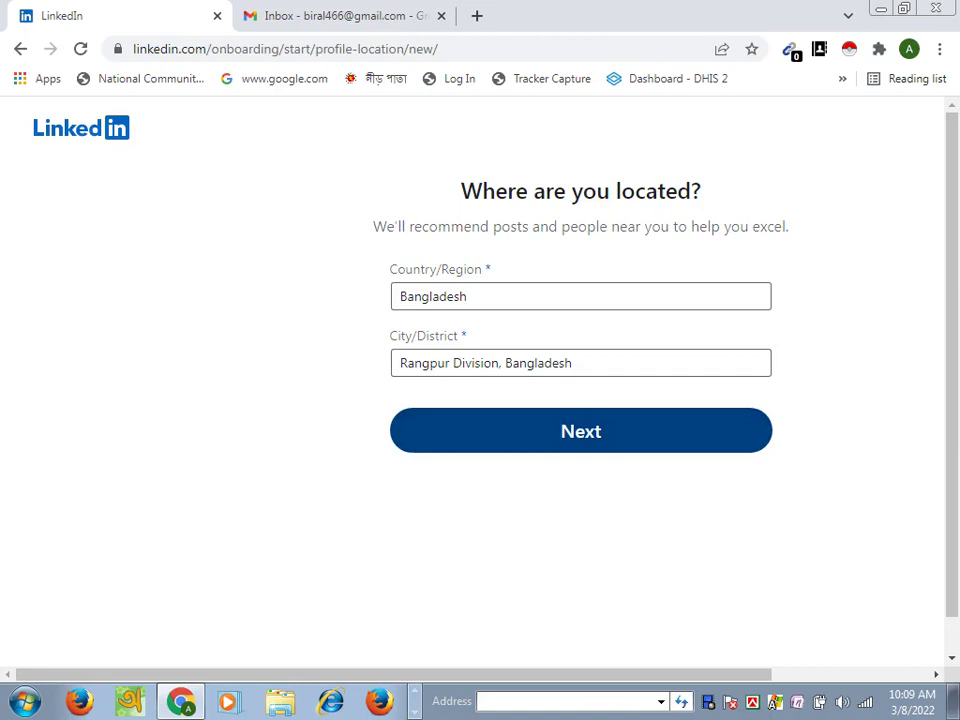
pyautogui.press('Return')
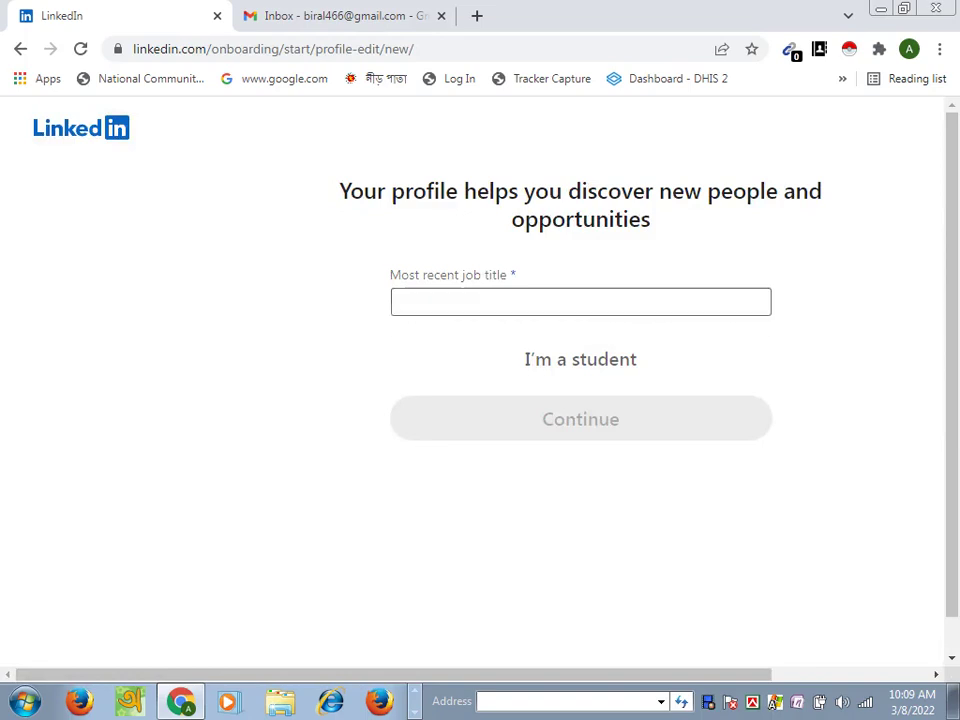
# Step: Switch to the student profile form and start typing the school name
pyautogui.click(580, 359)
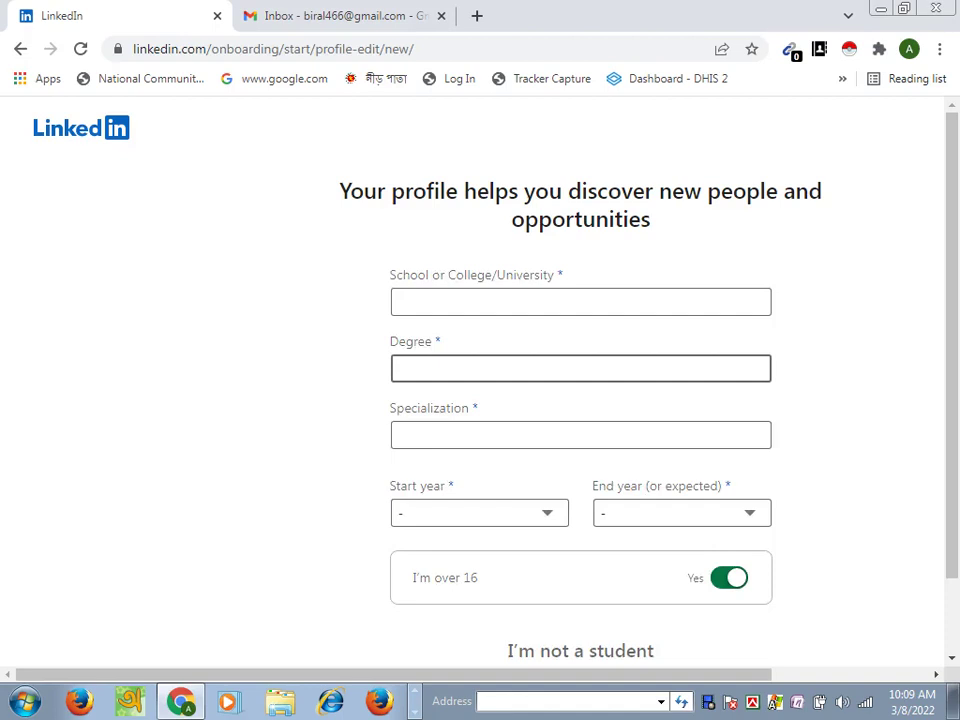
pyautogui.press('Tab')
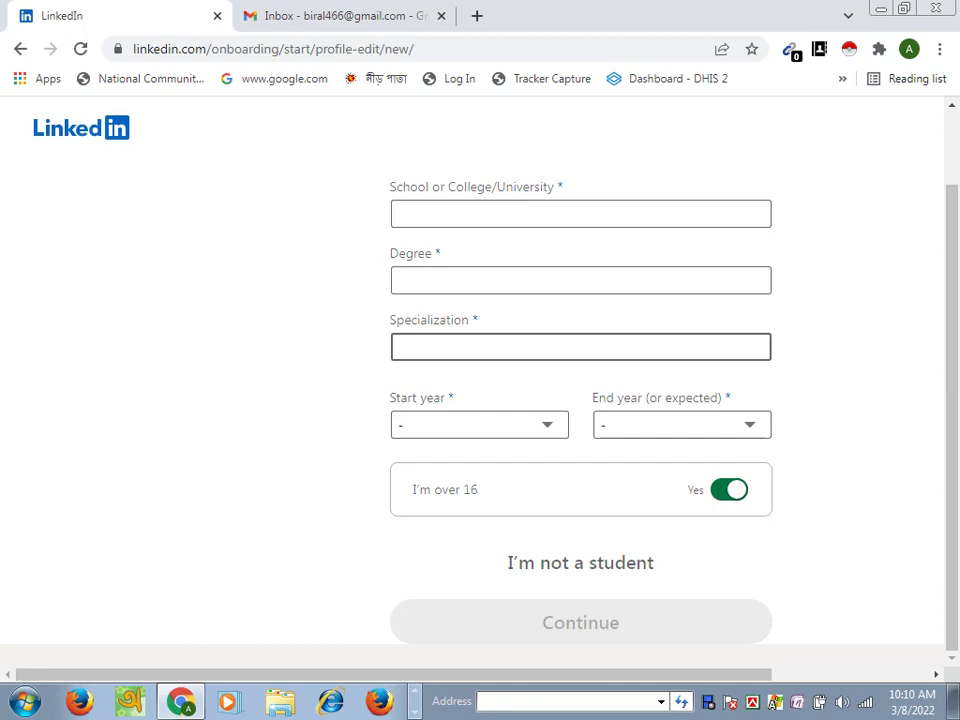
pyautogui.click(580, 213)
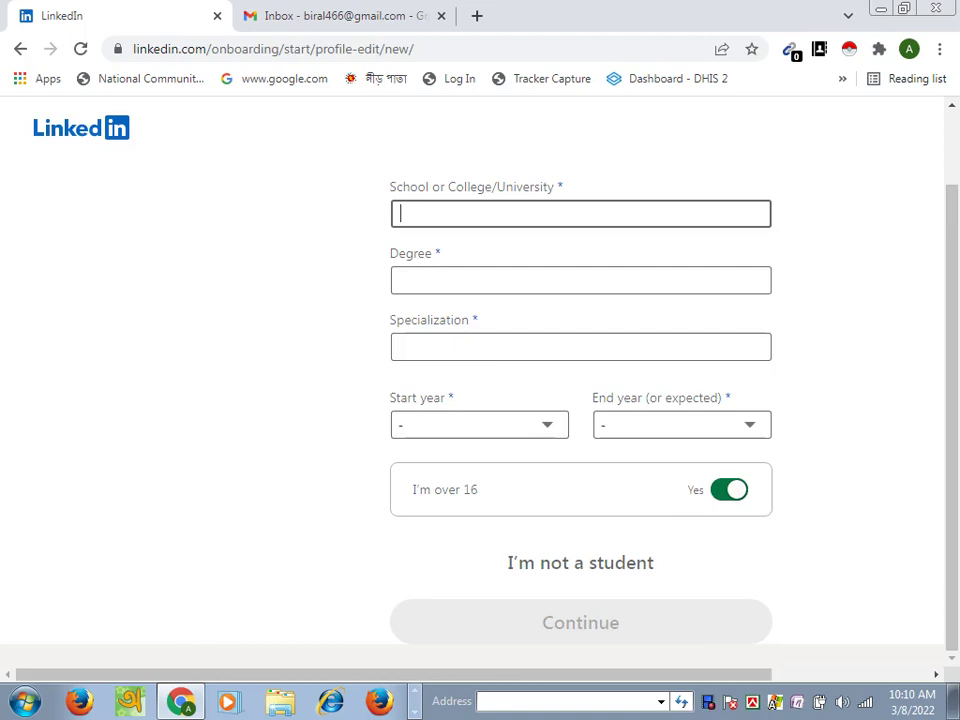
pyautogui.write('Carnu')
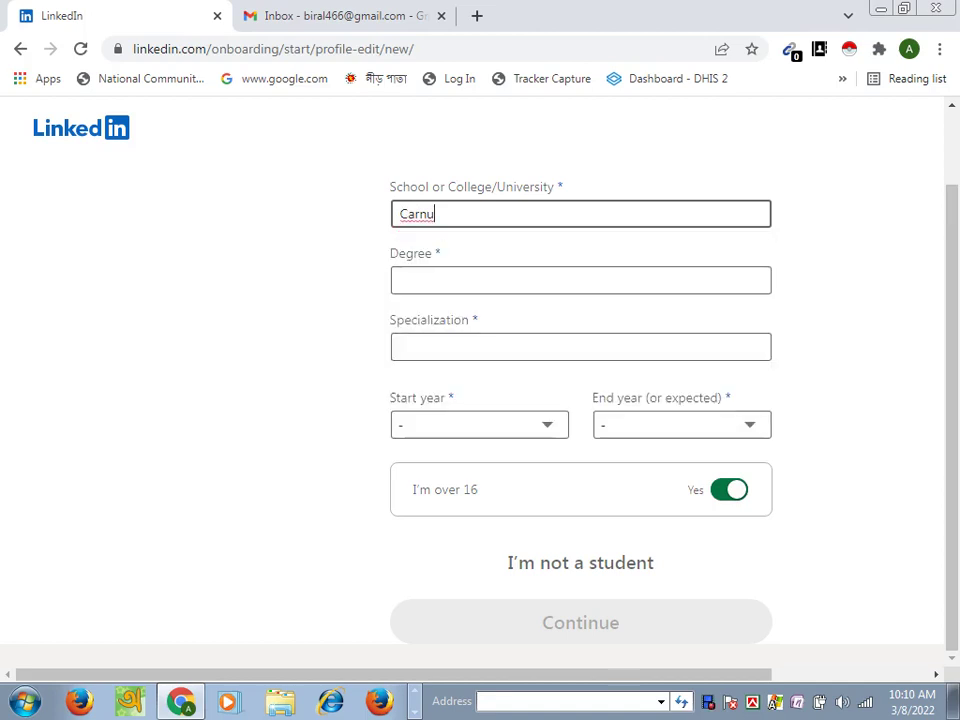
pyautogui.press('BackSpace')
pyautogui.write('ic')
pyautogui.write('el')
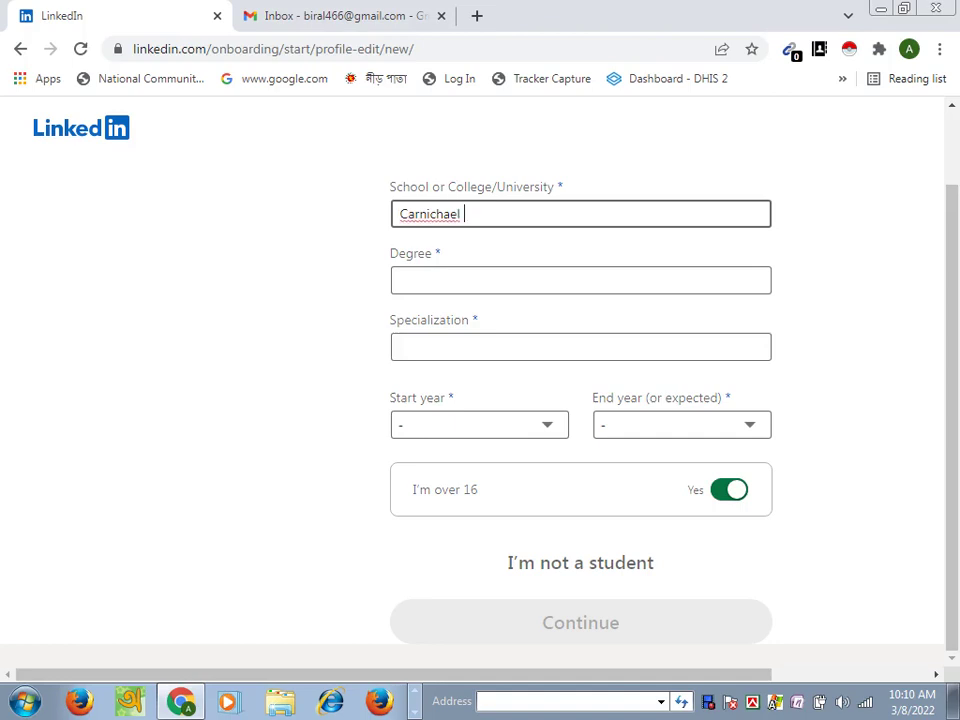
# Step: Correct the school spelling to 'Carmichael college' and dismiss the suggestions
pyautogui.click(427, 214)
pyautogui.press('BackSpace')
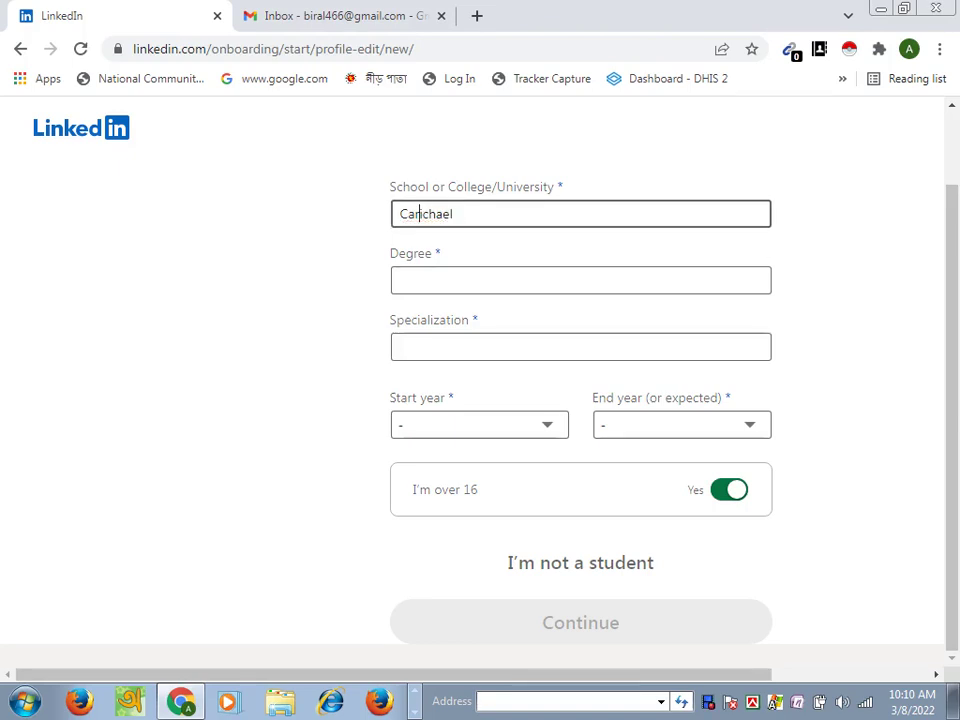
pyautogui.write('m')
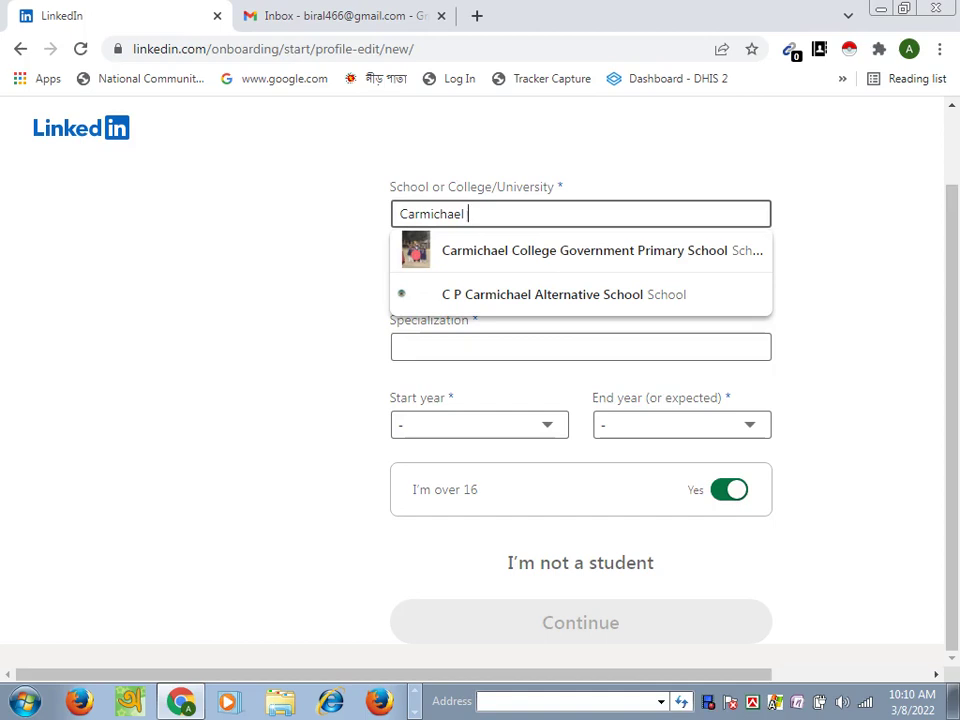
pyautogui.write('college')
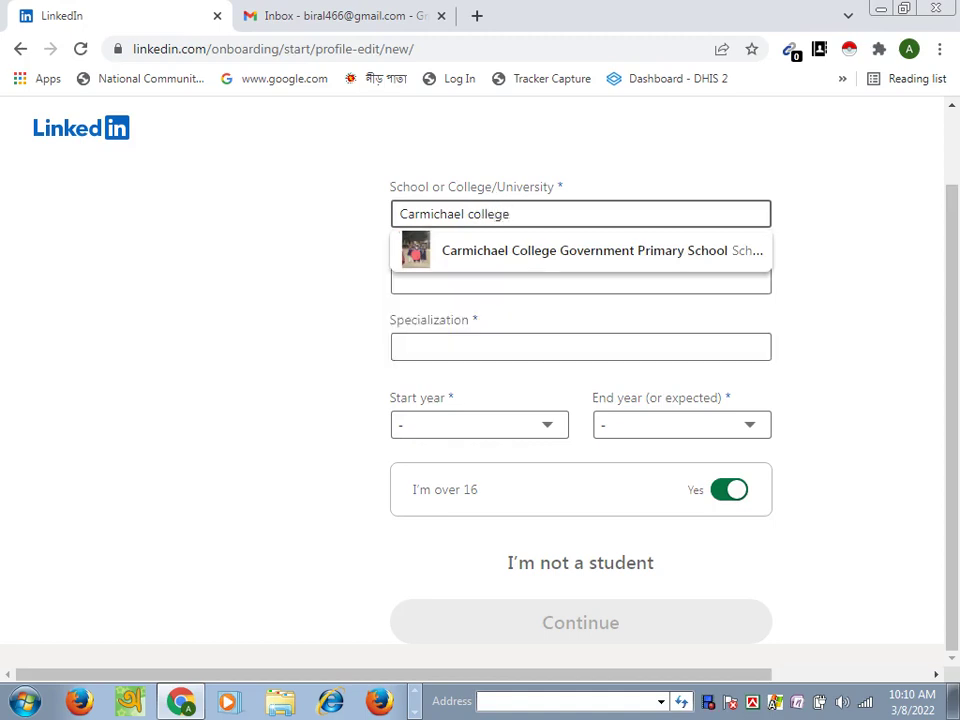
pyautogui.press('Down')
pyautogui.press('Escape')
pyautogui.click(580, 280)
pyautogui.click(580, 346)
pyautogui.click(580, 280)
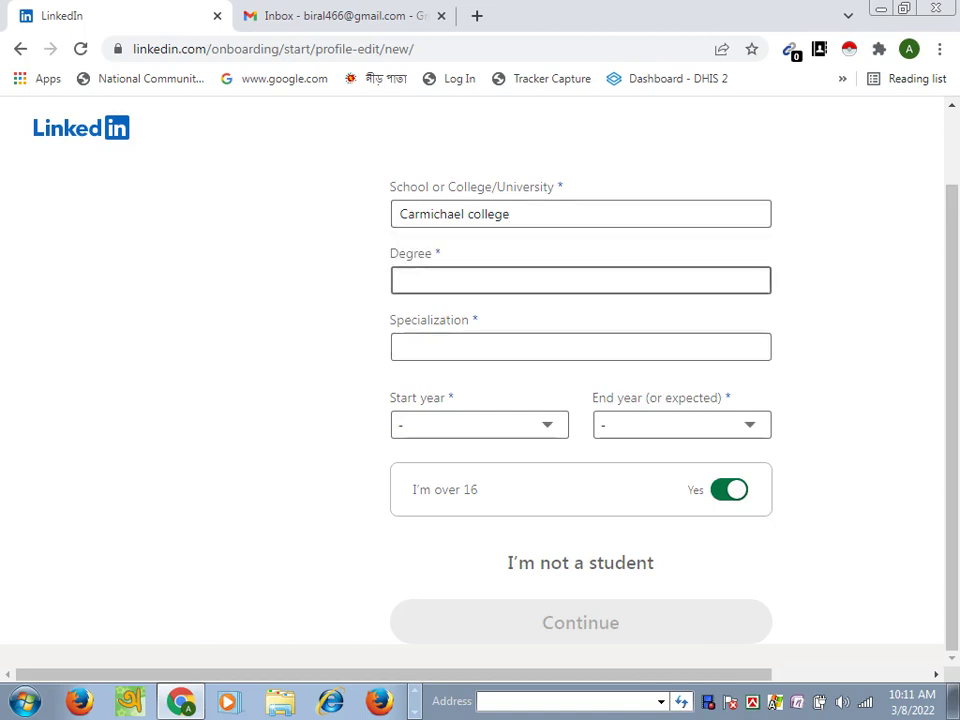
# Step: Set the degree to Master of Business Administration - MBA
pyautogui.write('M')
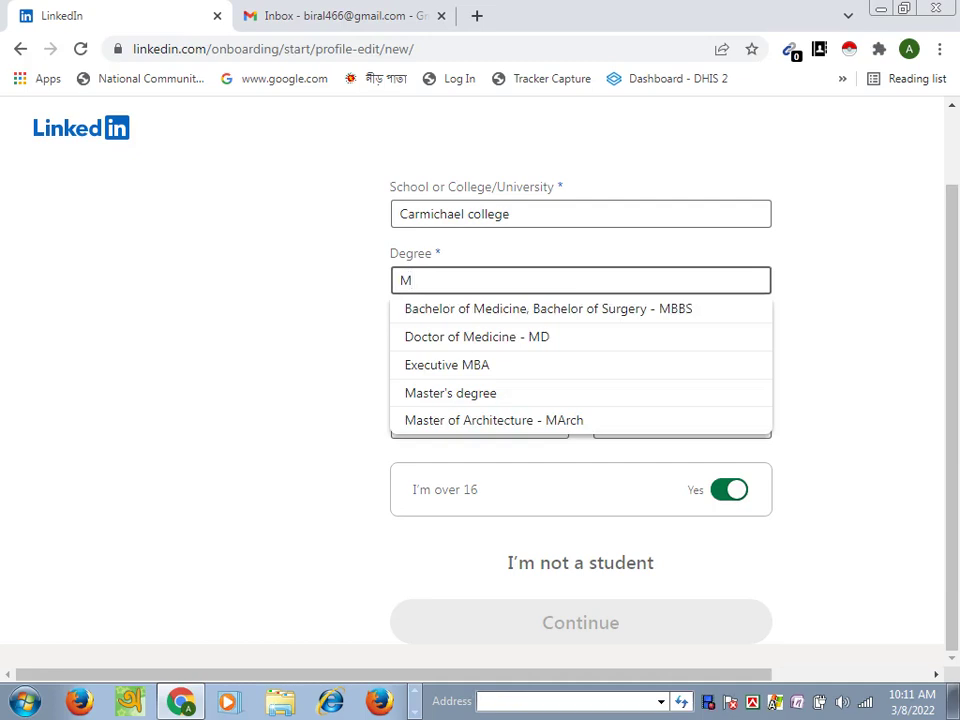
pyautogui.write('B')
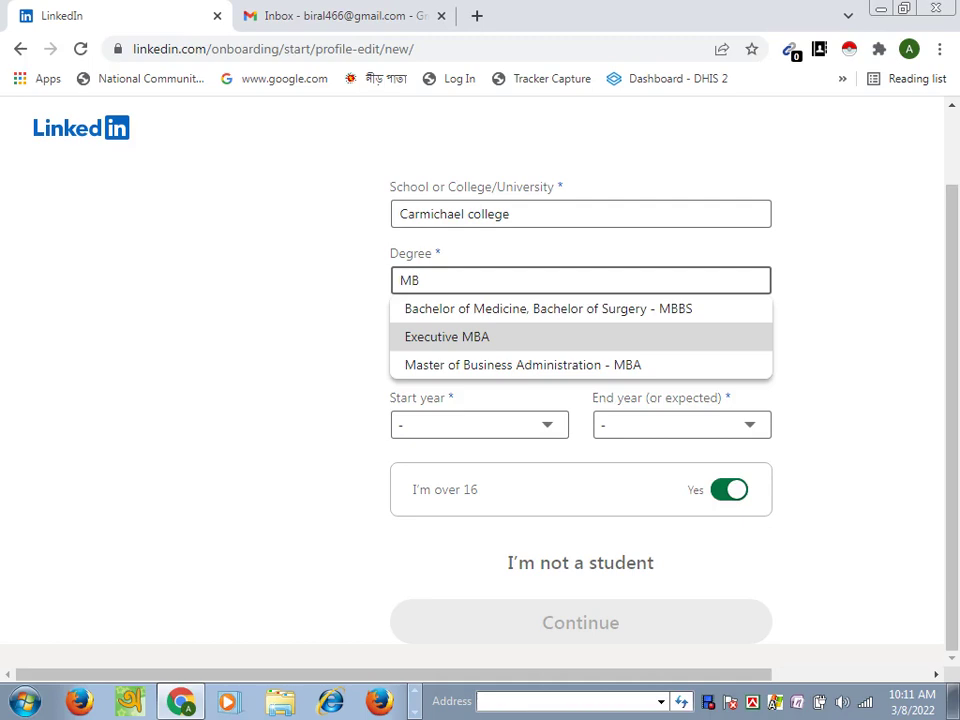
pyautogui.press('Down')
pyautogui.press('Return')
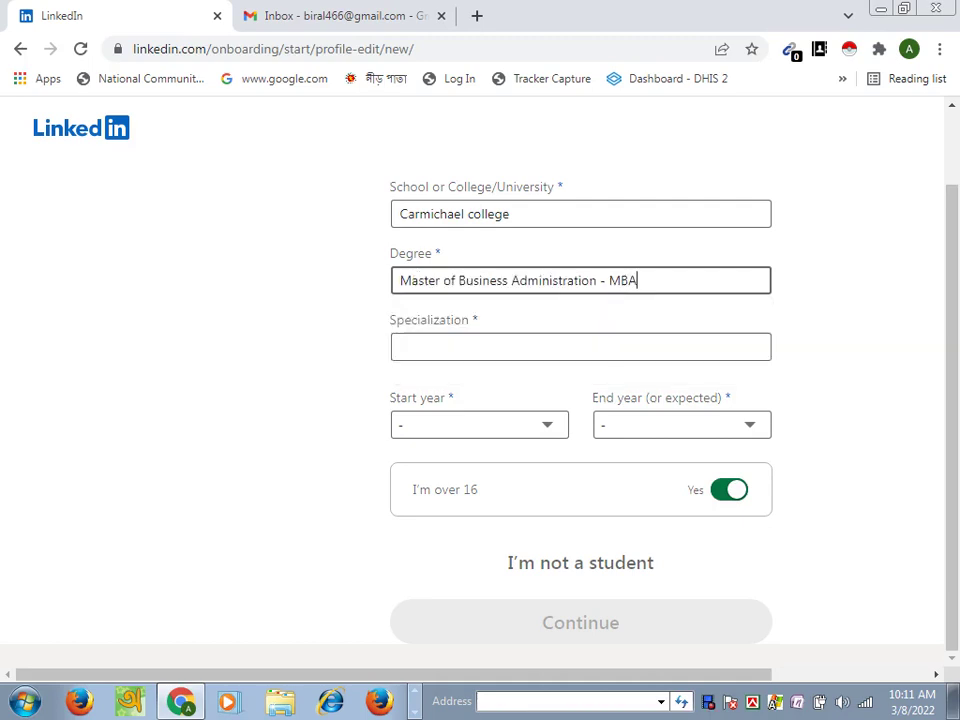
# Step: Set the specialization to Project Management
pyautogui.click(400, 346)
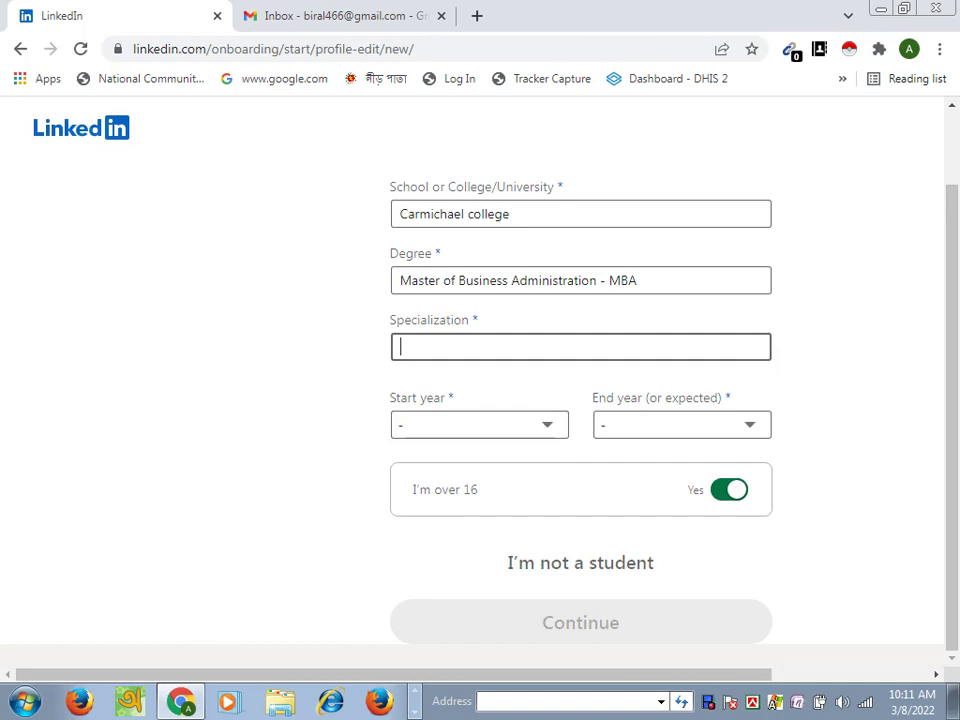
pyautogui.write('Manag')
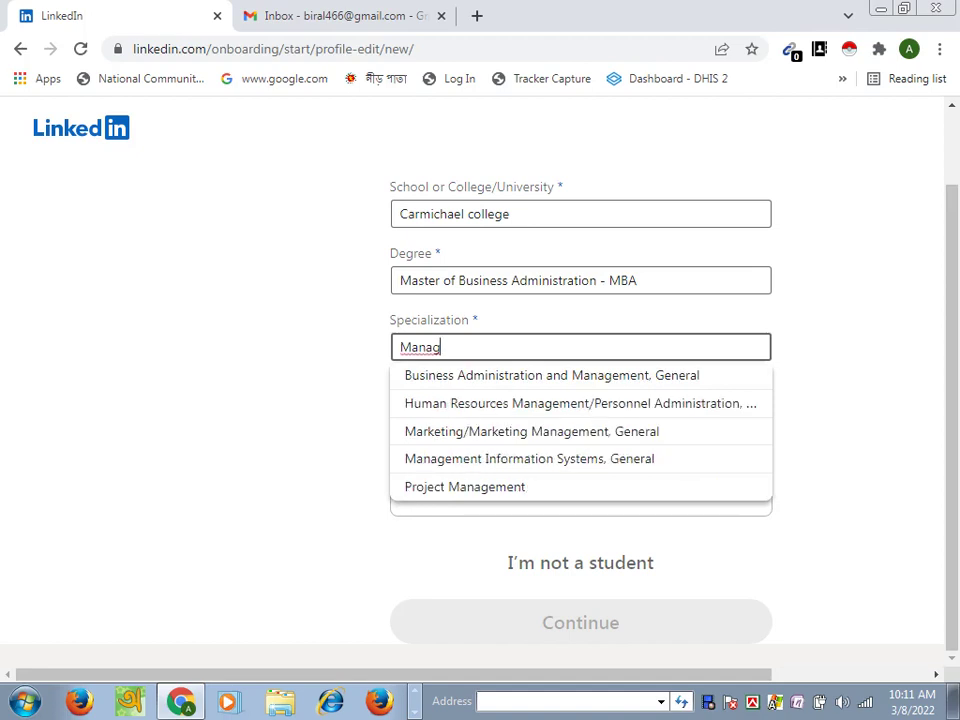
pyautogui.press('Up')
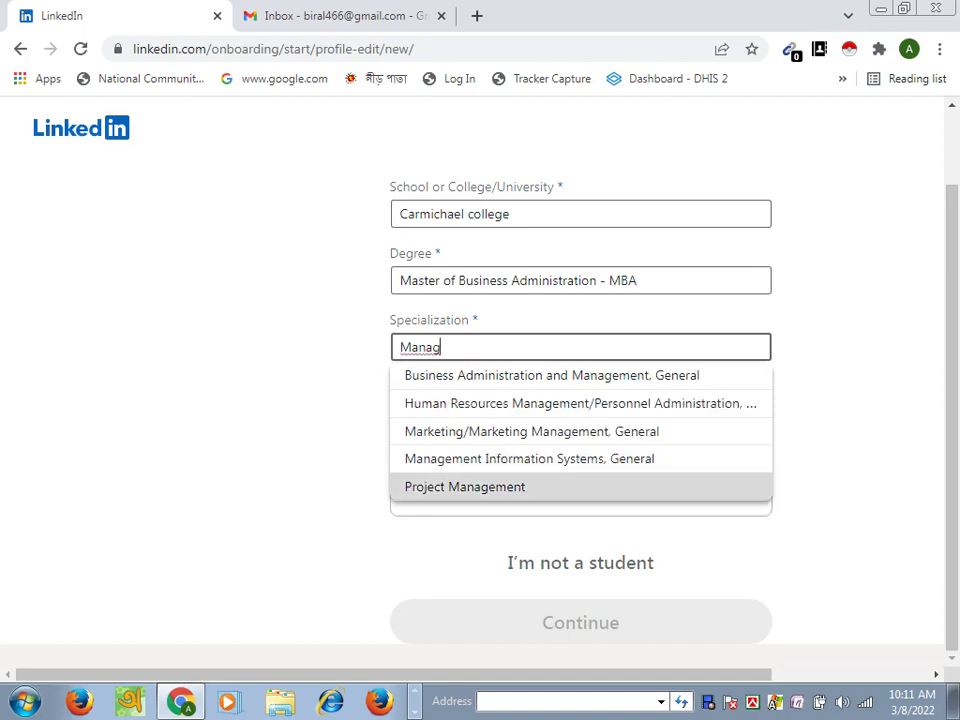
pyautogui.press('Return')
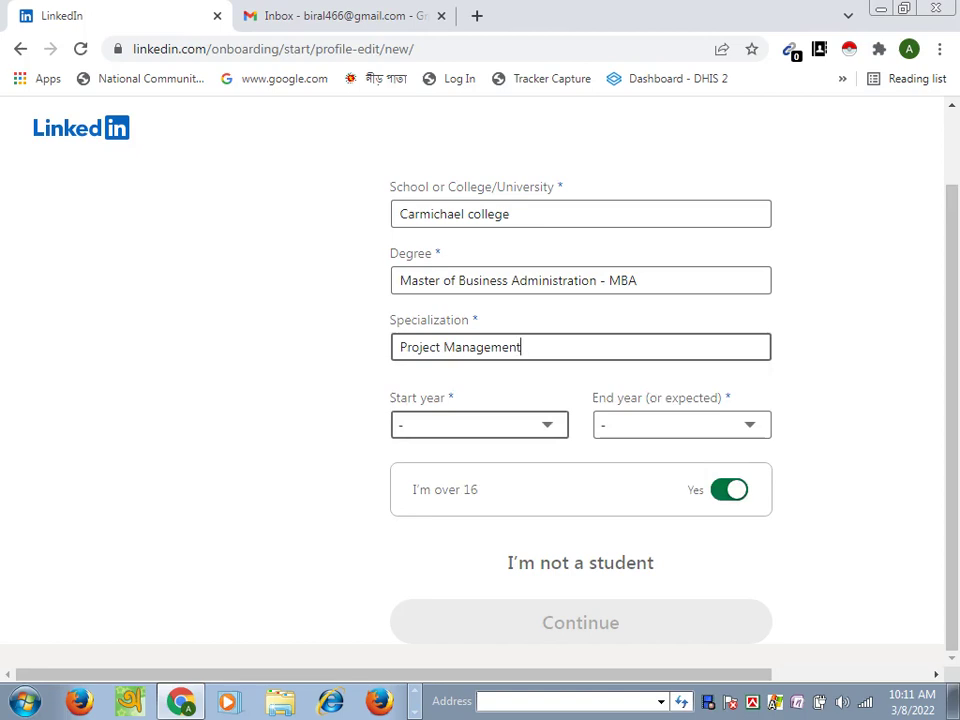
# Step: Set the education start year to 2018 and end year to 2021
pyautogui.click(480, 424)
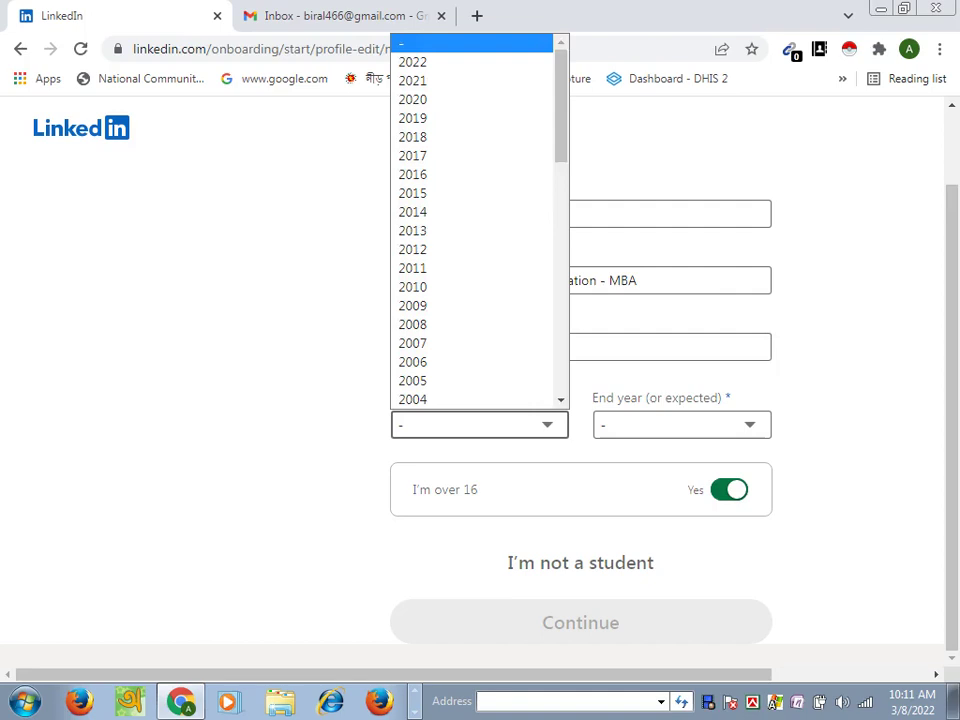
pyautogui.press('Up')
pyautogui.press('Down')
pyautogui.press('Down')
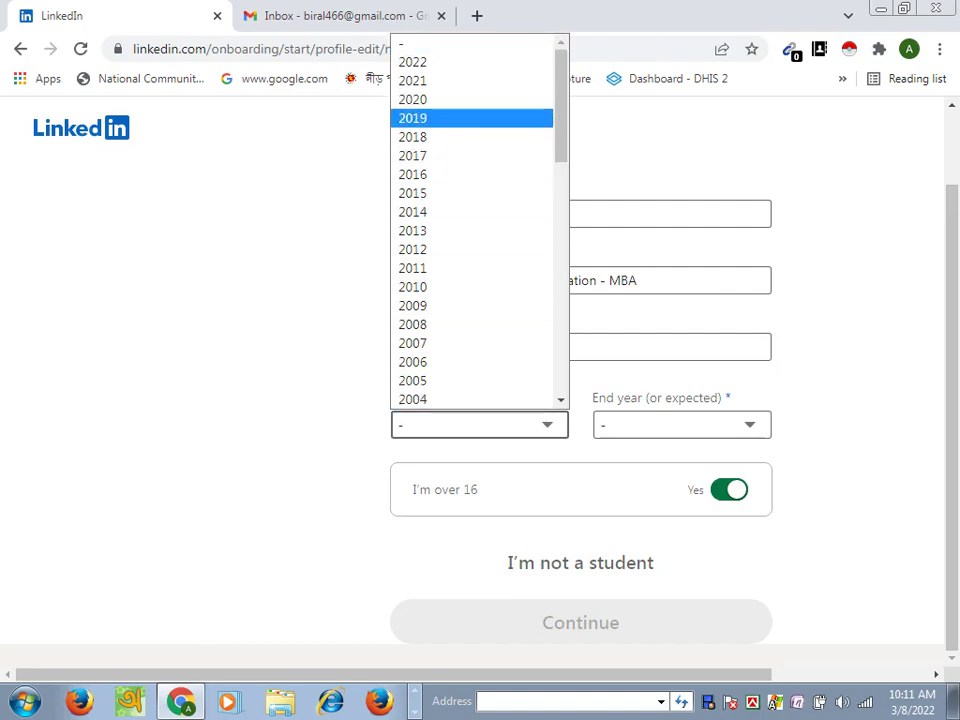
pyautogui.press('Return')
pyautogui.press('Tab')
pyautogui.hotkey('alt', 'Down')
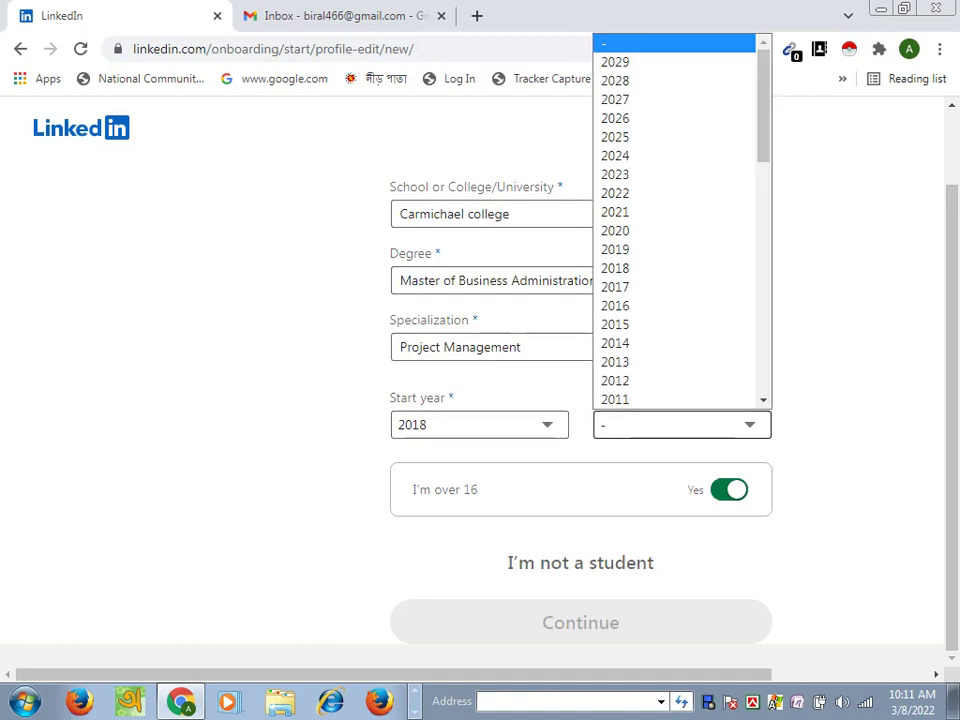
pyautogui.press('Down')
pyautogui.press('Down')
pyautogui.press('Down')
pyautogui.press('Down')
pyautogui.press('Down')
pyautogui.press('Down')
pyautogui.press('Down')
pyautogui.press('Down')
pyautogui.press('Up')
pyautogui.press('Up')
pyautogui.press('Up')
pyautogui.press('Return')
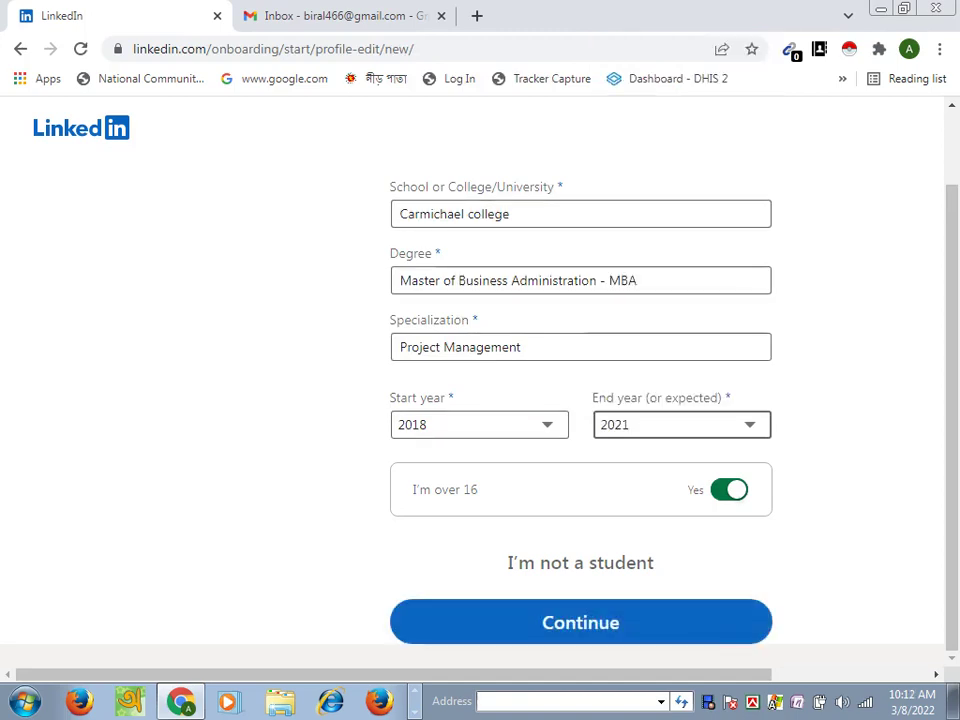
# Step: Submit the education details with Continue
pyautogui.press('Tab')
pyautogui.press('Tab')
pyautogui.press('Tab')
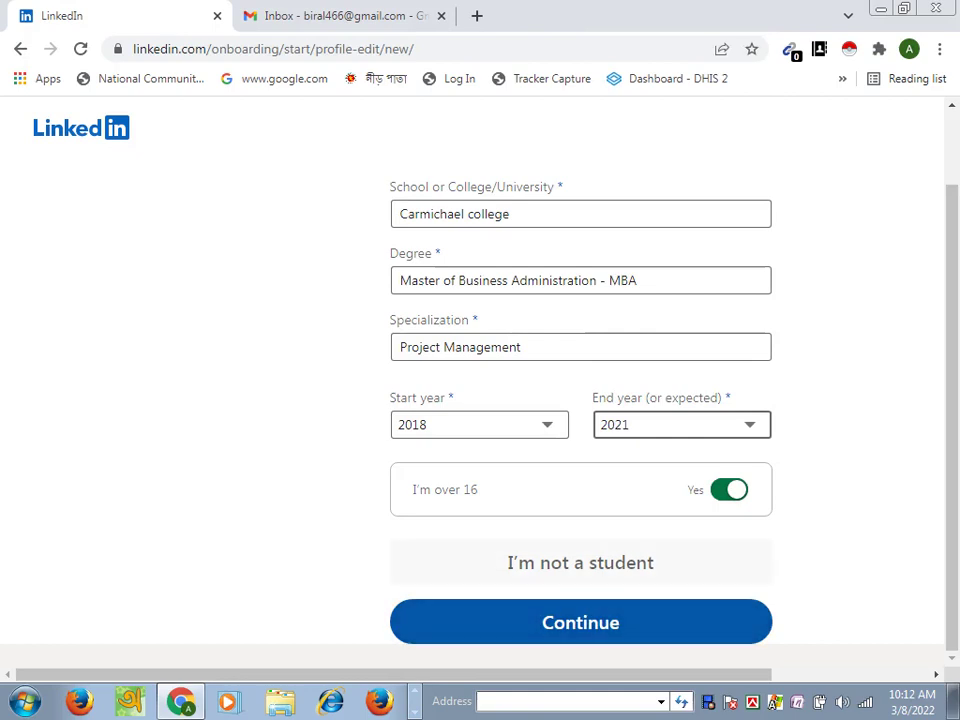
pyautogui.press('Tab')
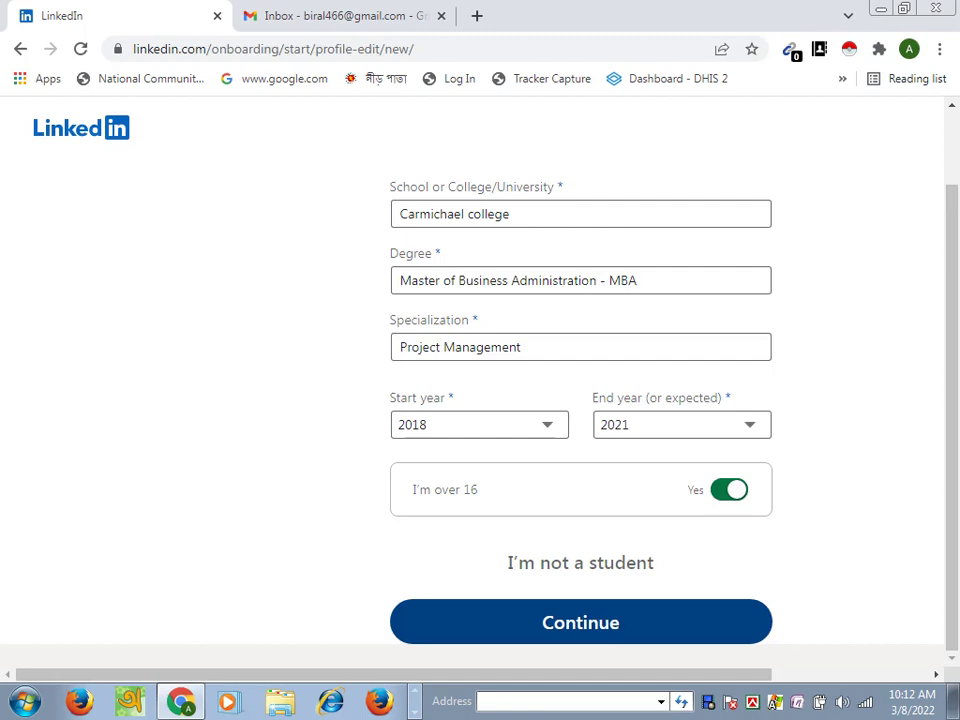
pyautogui.press('Return')
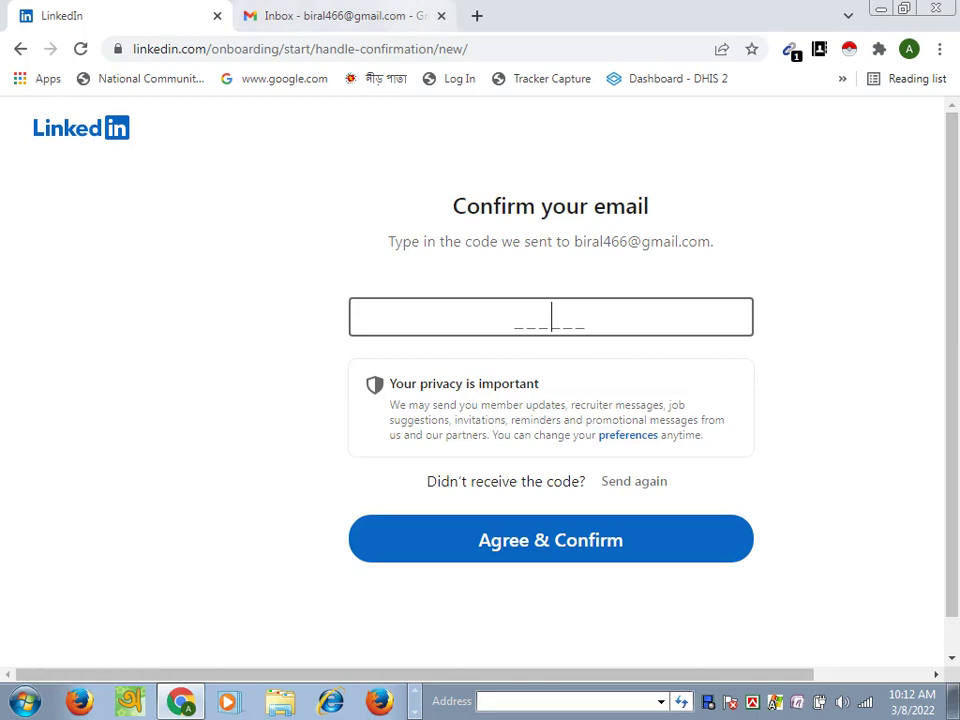
# Step: Open LinkedIn's confirmation email from Gmail's Updates category
pyautogui.hotkey('ctrl', 'Tab')
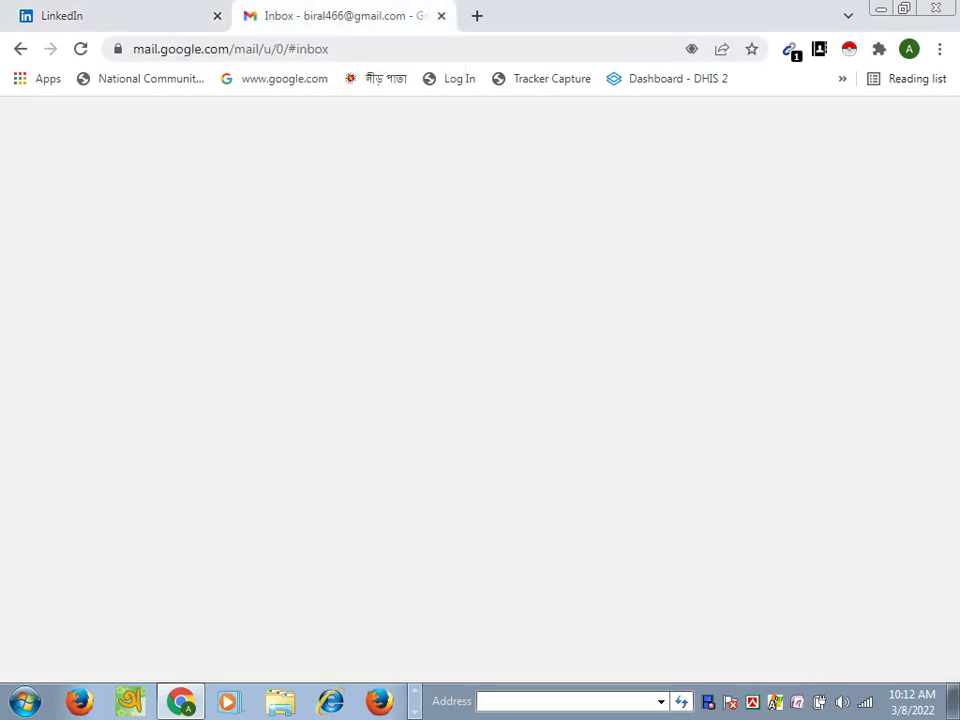
pyautogui.click(634, 223)
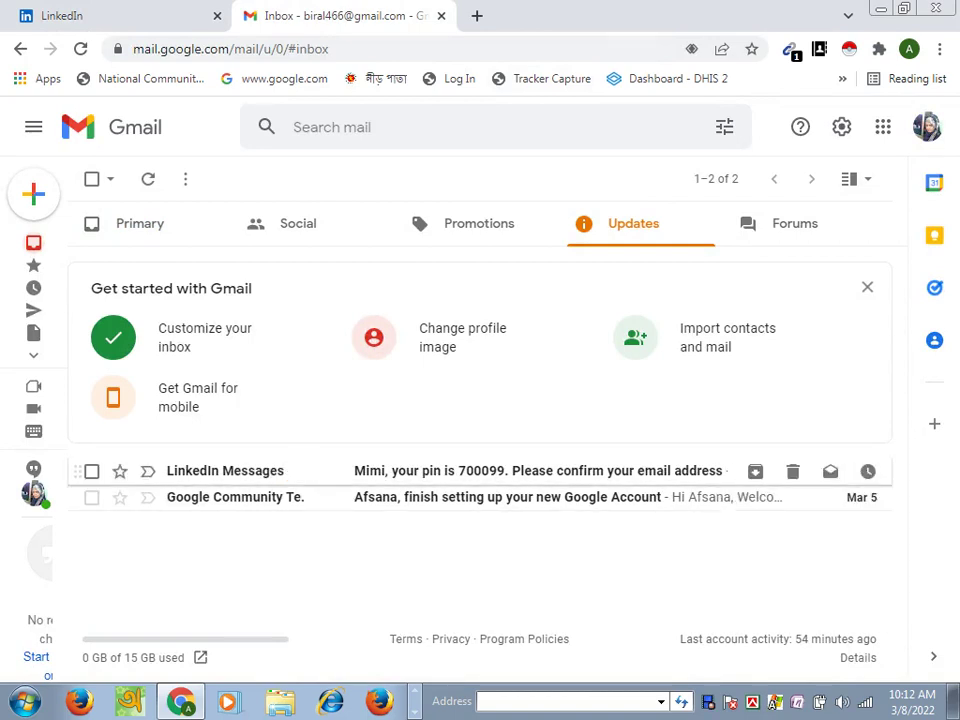
pyautogui.click(240, 470)
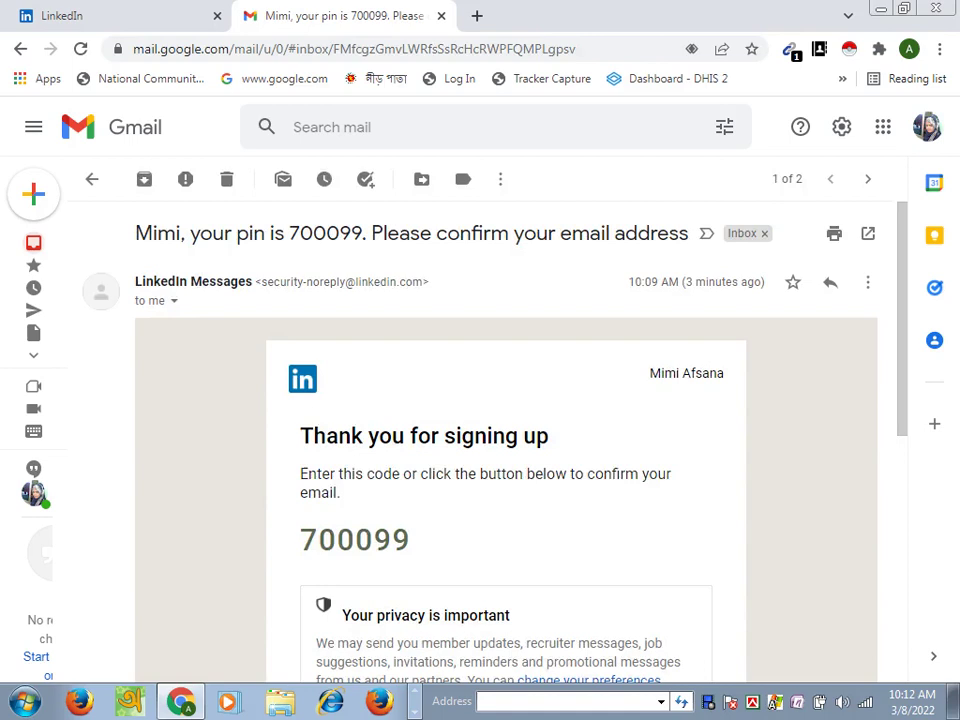
# Step: Select and copy the confirmation pin from the email
pyautogui.doubleClick(354, 540)
pyautogui.rightClick(380, 282)
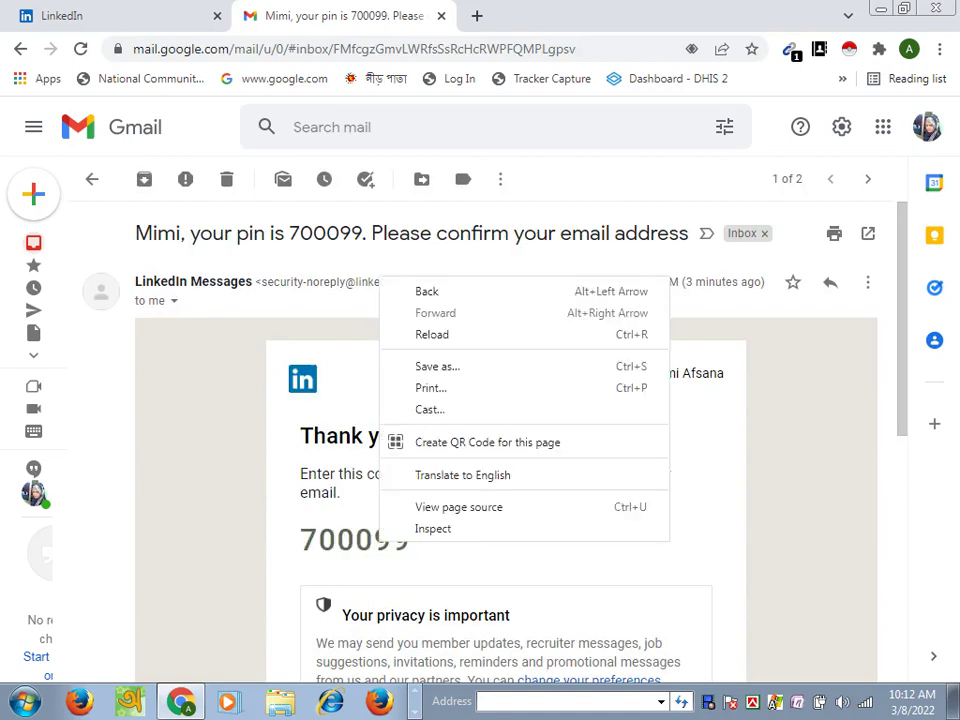
pyautogui.press('Escape')
pyautogui.doubleClick(354, 540)
pyautogui.rightClick(375, 546)
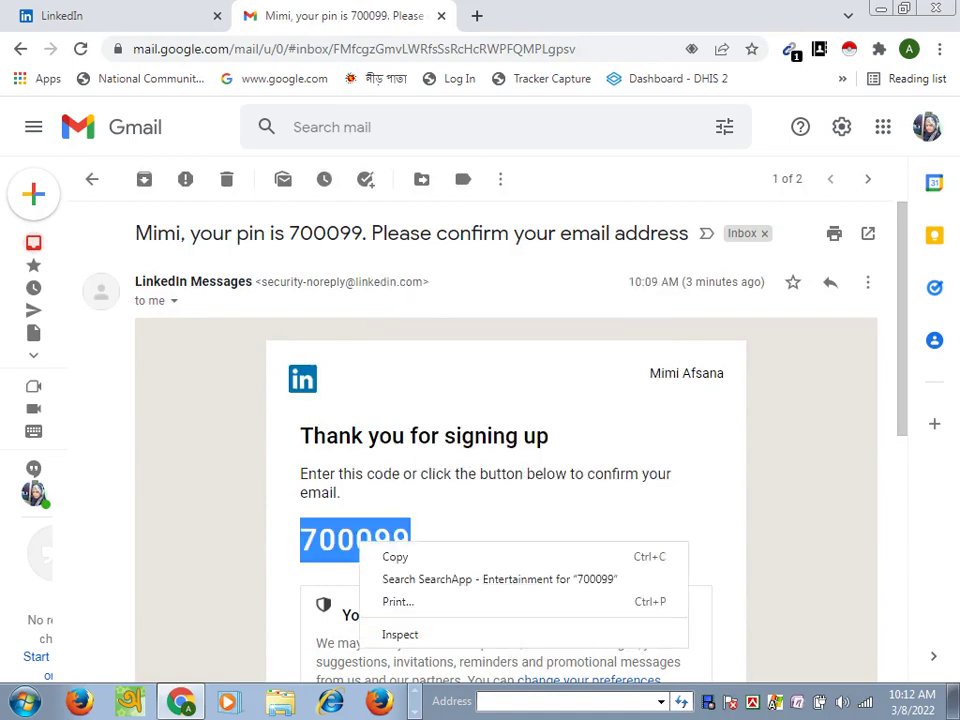
pyautogui.click(400, 557)
# Step: Paste the Gmail PIN into LinkedIn's confirmation code field and submit it with Agree & Confirm
pyautogui.click(62, 15)
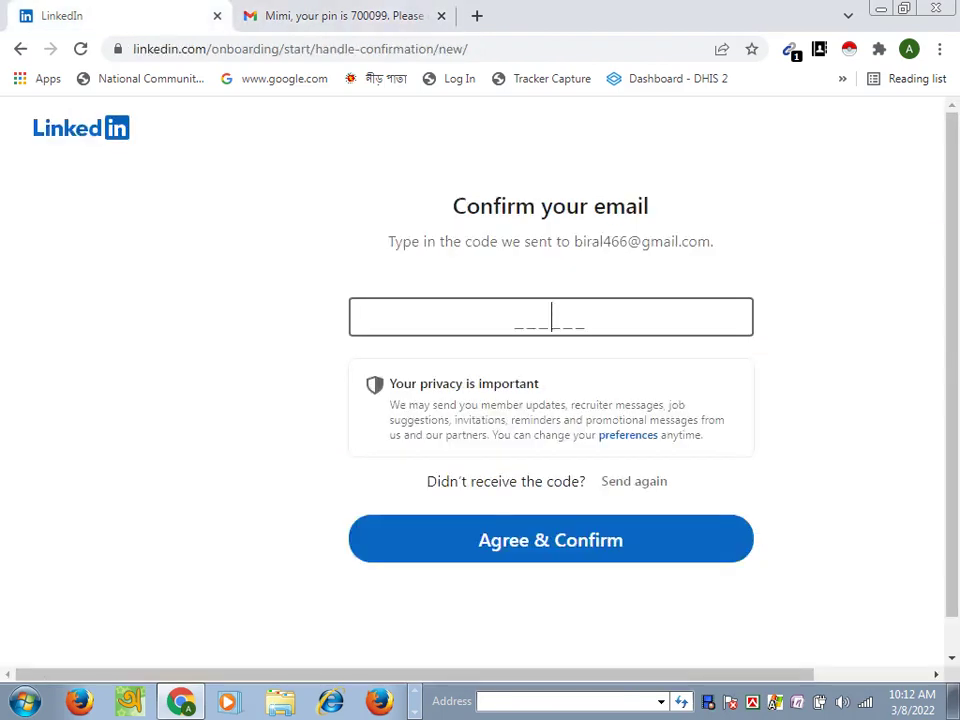
pyautogui.rightClick(531, 318)
pyautogui.click(577, 430)
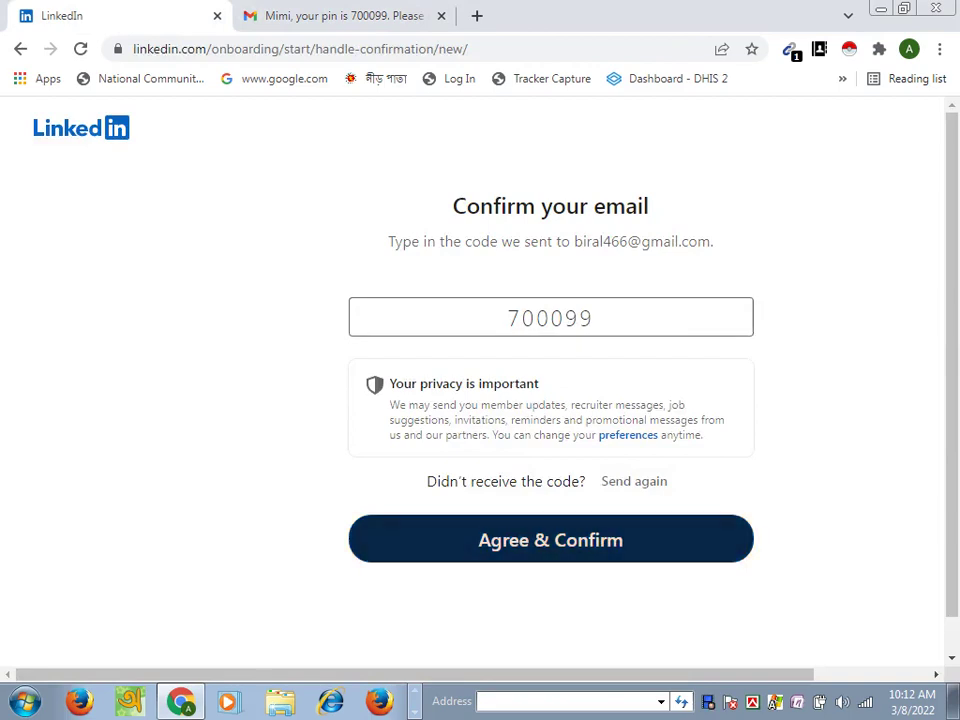
pyautogui.press('Return')
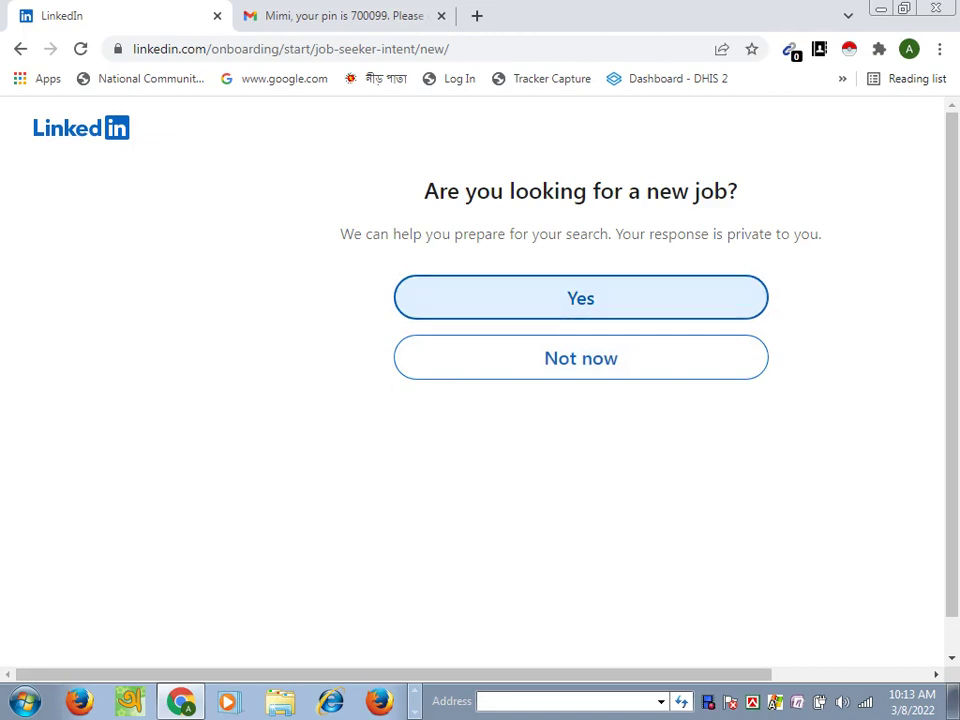
# Step: Answer Yes to looking for a new job and start entering 'Ban' as the job title
pyautogui.click(580, 298)
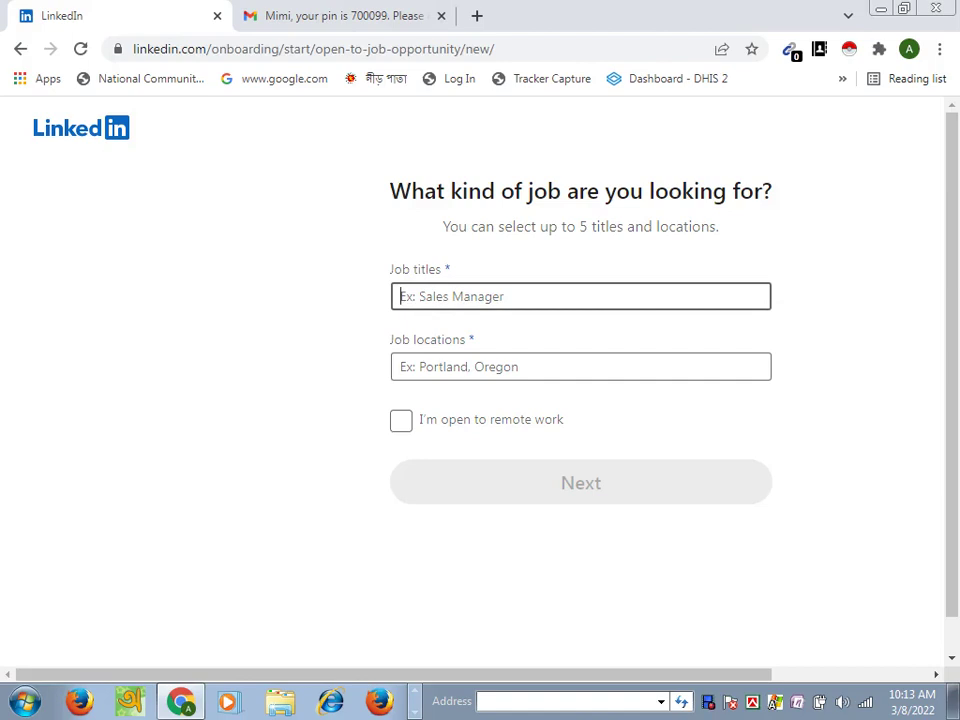
pyautogui.write('Ban')
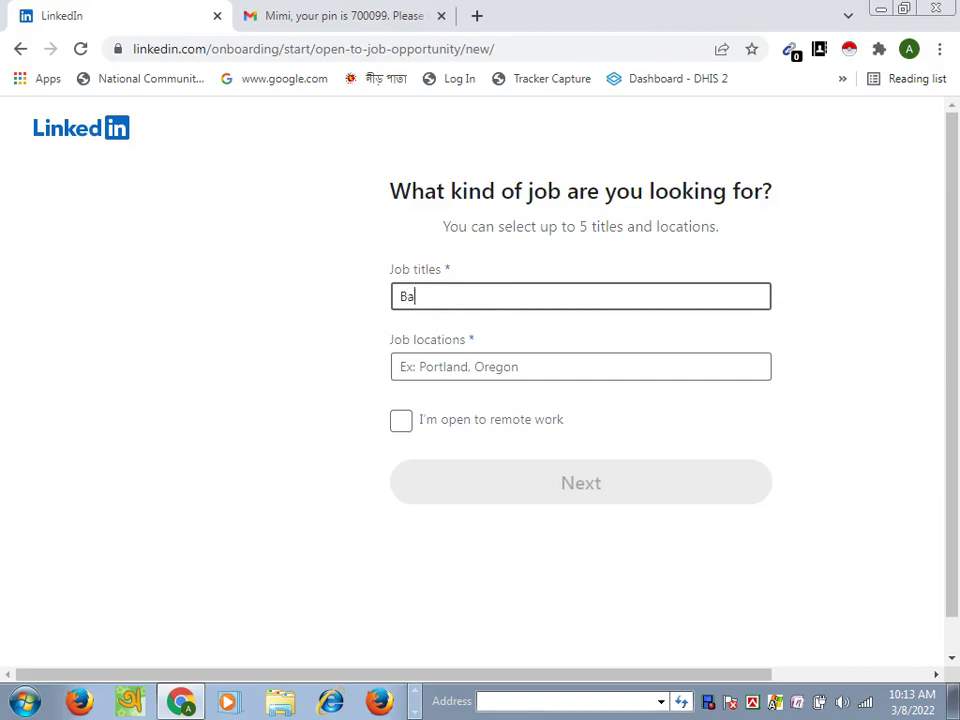